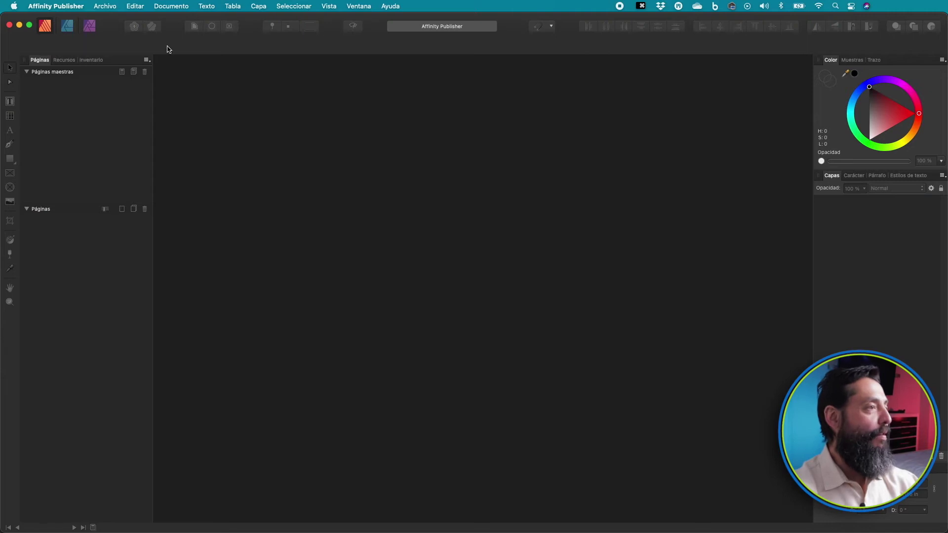
Step: Start a new Letter-size document with facing pages turned off
{"action": "left_click", "coordinate": [112, 9]}
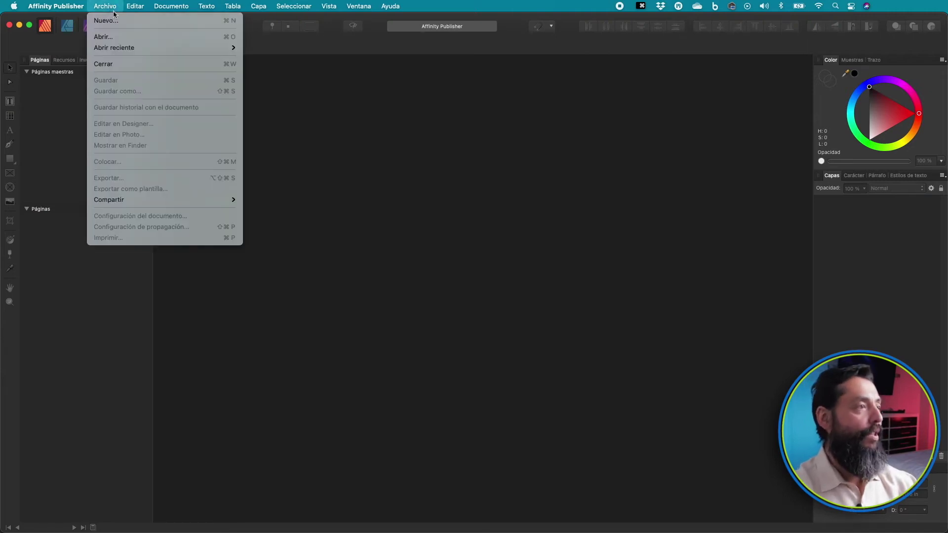
{"action": "left_click", "coordinate": [115, 20]}
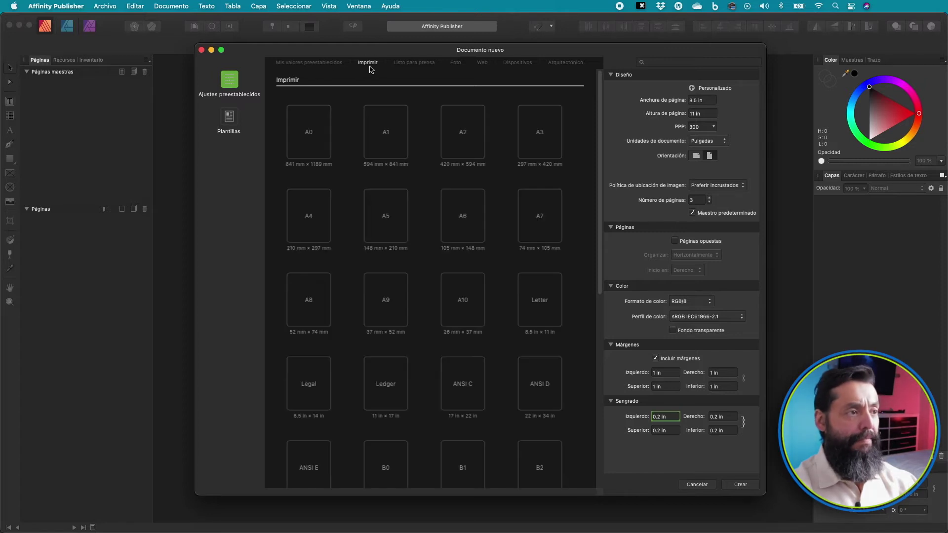
{"action": "left_click", "coordinate": [300, 219]}
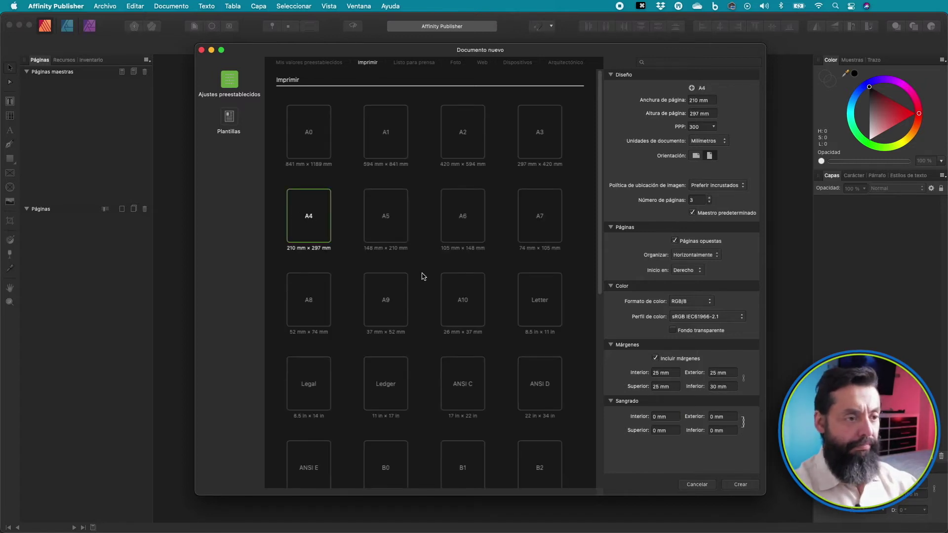
{"action": "left_click", "coordinate": [523, 293]}
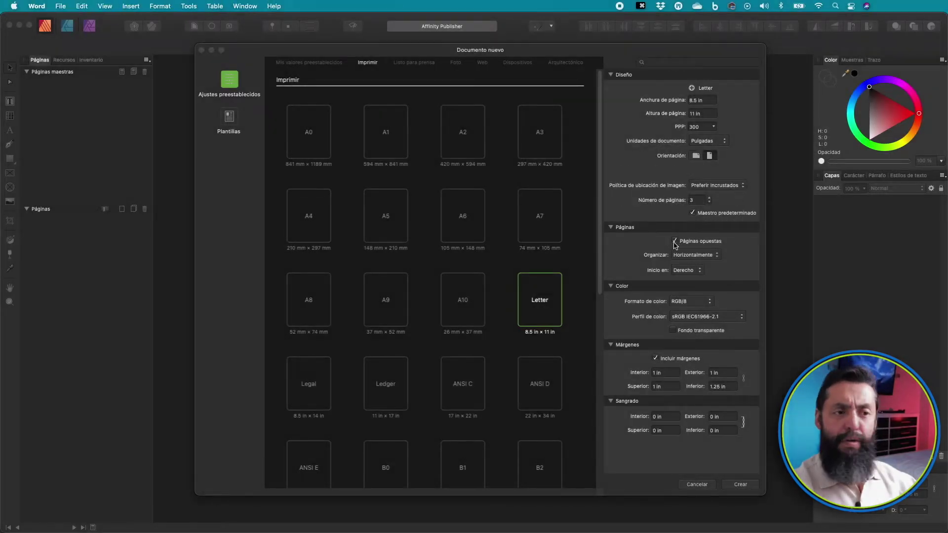
{"action": "left_click", "coordinate": [674, 242]}
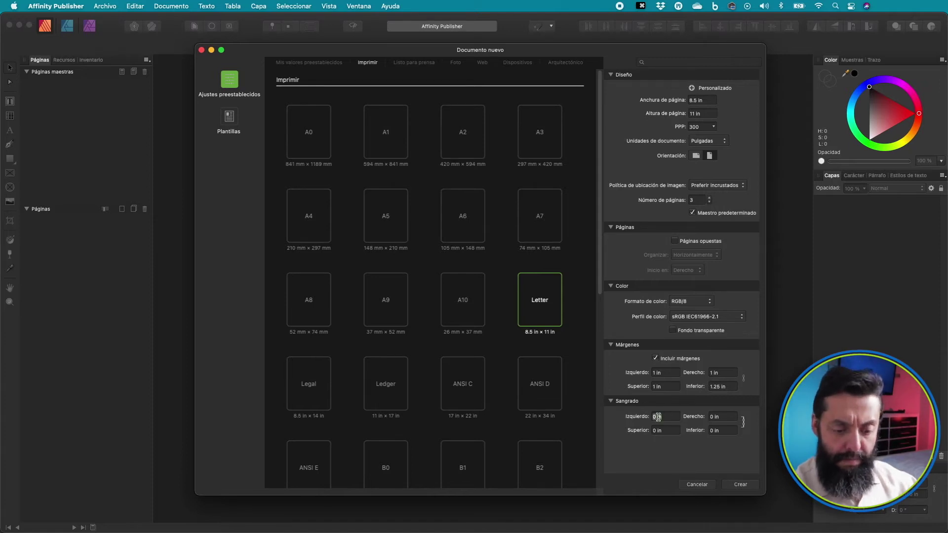
Step: Set a 0.2 in bleed and a 1 in bottom margin, and create the three-page document
{"action": "type", "text": ".2"}
{"action": "key", "text": "Return"}
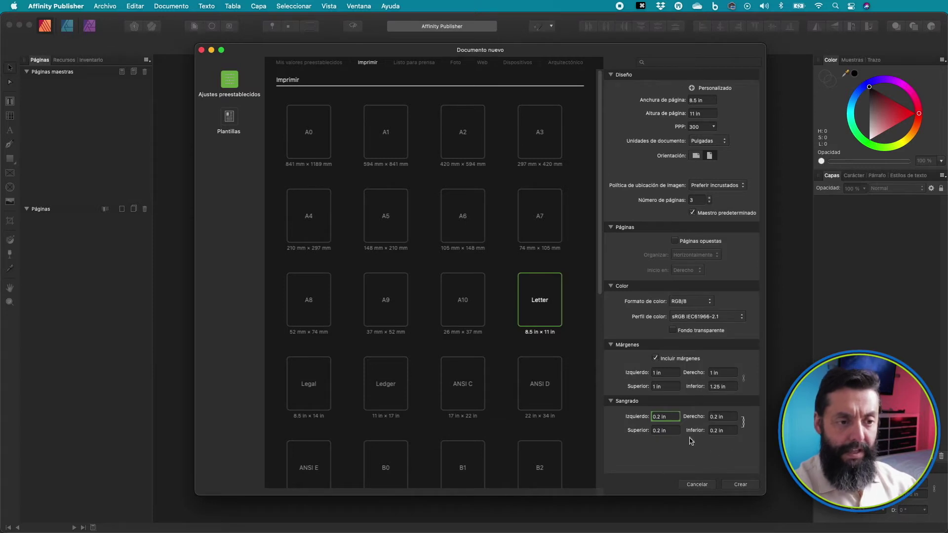
{"action": "left_click", "coordinate": [714, 386]}
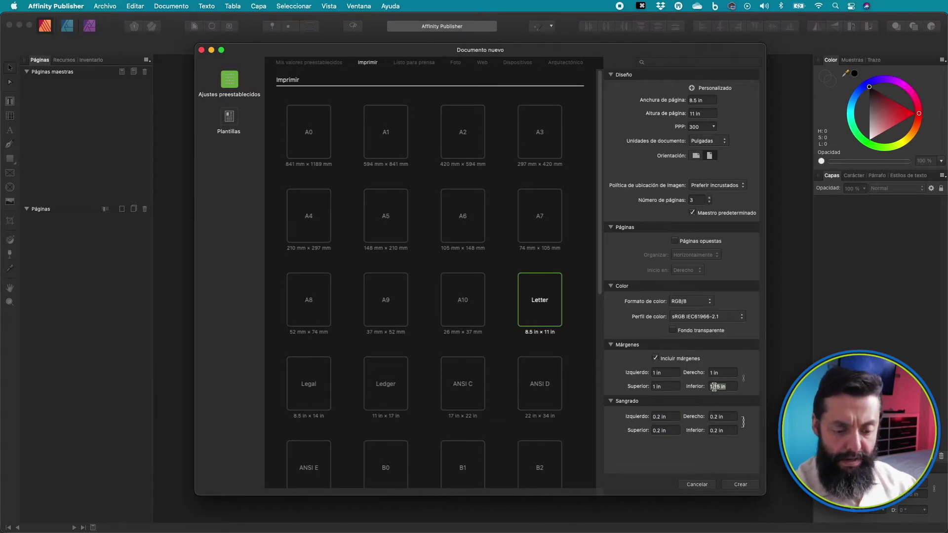
{"action": "type", "text": "1"}
{"action": "key", "text": "Return"}
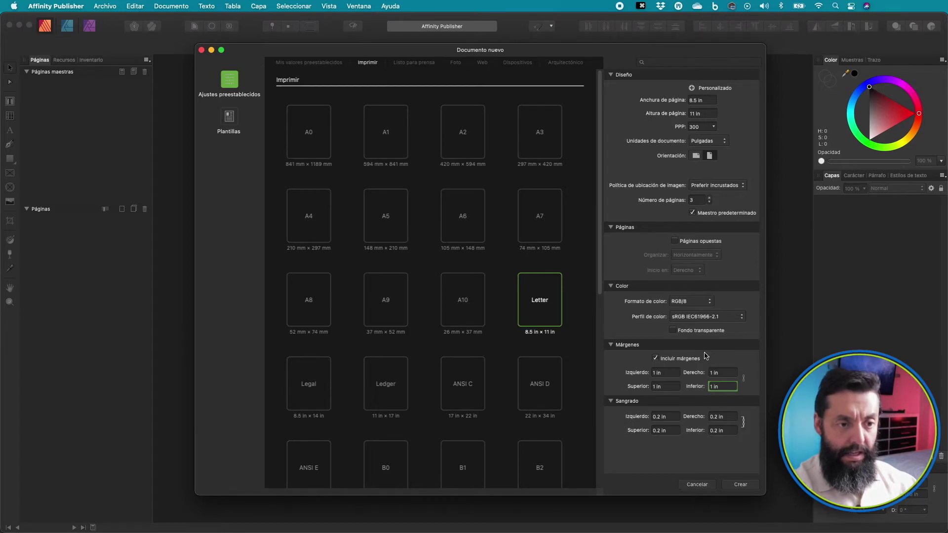
{"action": "left_click", "coordinate": [740, 487]}
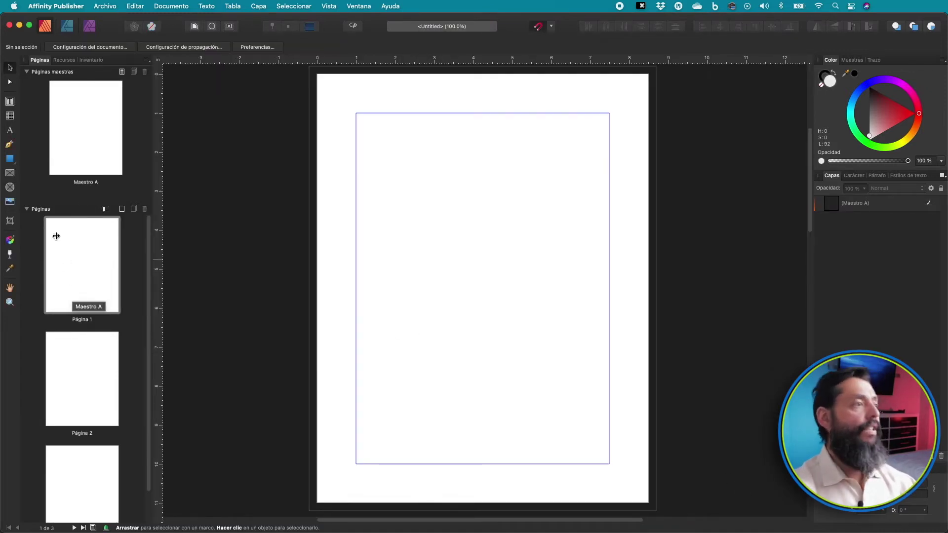
Step: Apply Maestro A to Páginas 2 and 3, then open Maestro A for editing
{"action": "left_click", "coordinate": [68, 129]}
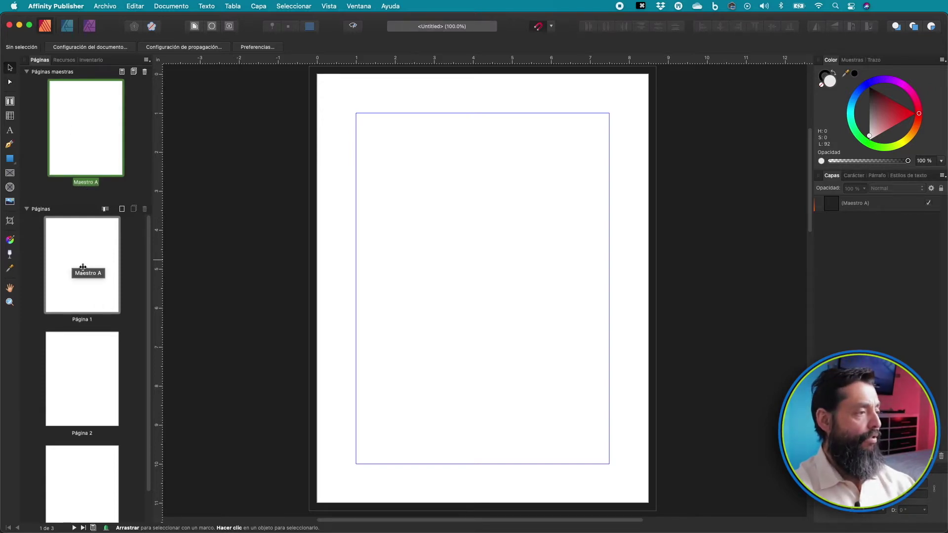
{"action": "left_click_drag", "start_coordinate": [75, 296], "coordinate": [70, 365]}
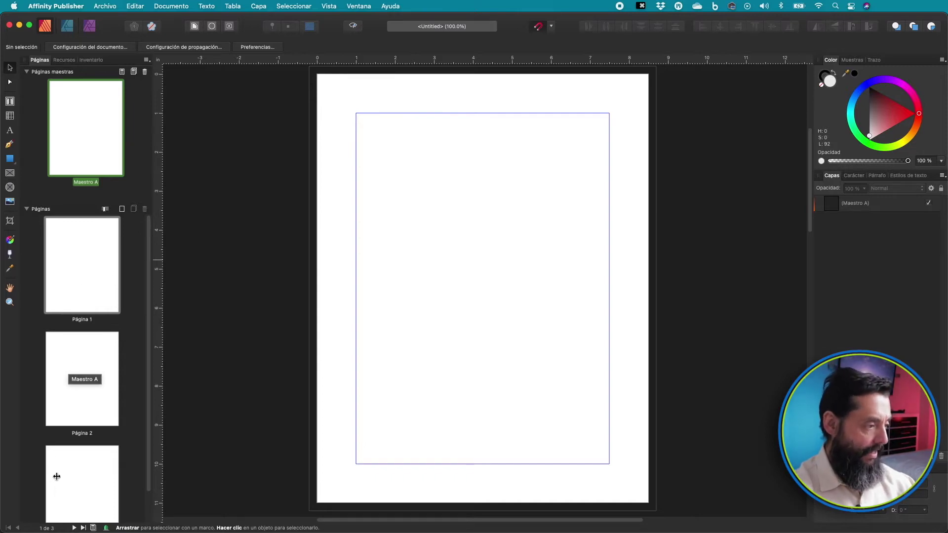
{"action": "left_click_drag", "start_coordinate": [56, 477], "coordinate": [59, 479]}
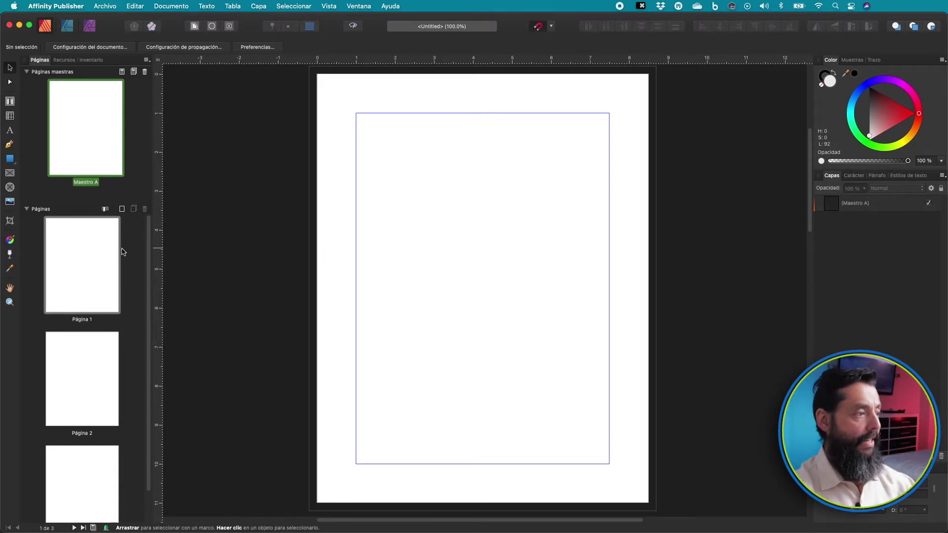
{"action": "double_click", "coordinate": [100, 118]}
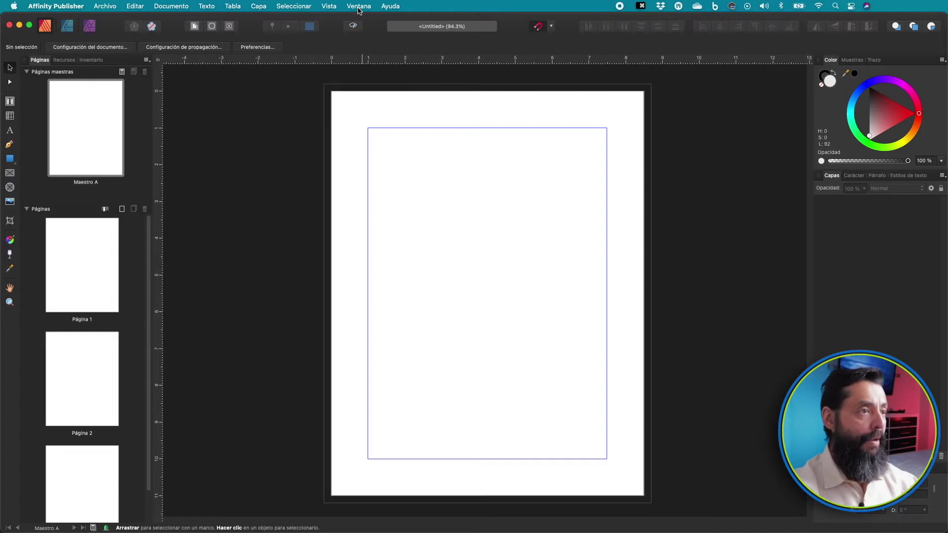
Step: Set Maestro A's guides to 2 columns with a 0.25 in gutter in Asistente de guías
{"action": "left_click", "coordinate": [329, 6]}
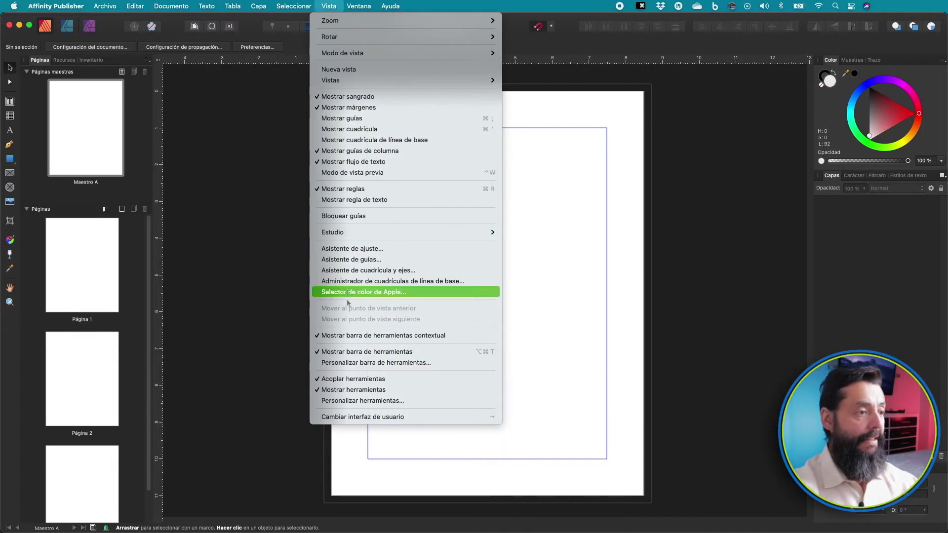
{"action": "left_click", "coordinate": [345, 260]}
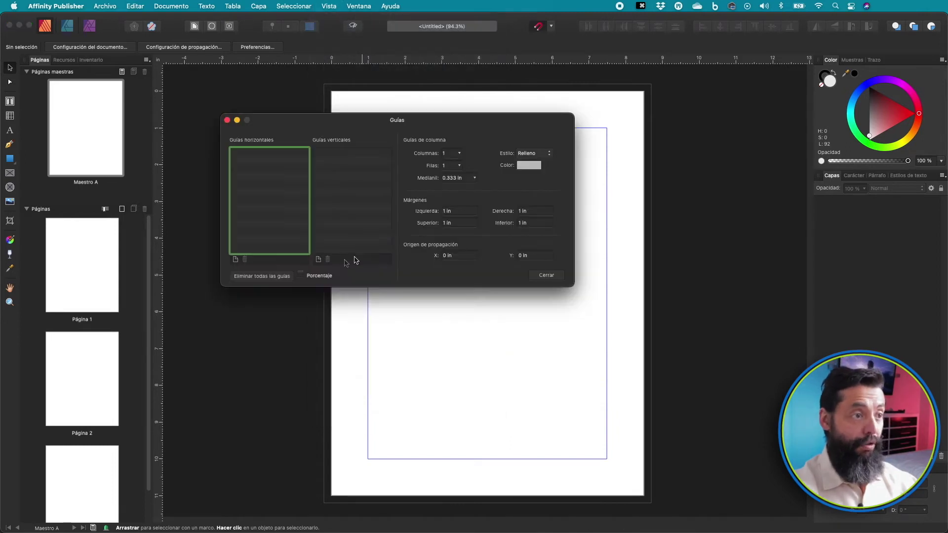
{"action": "left_click", "coordinate": [459, 155]}
{"action": "type", "text": "2"}
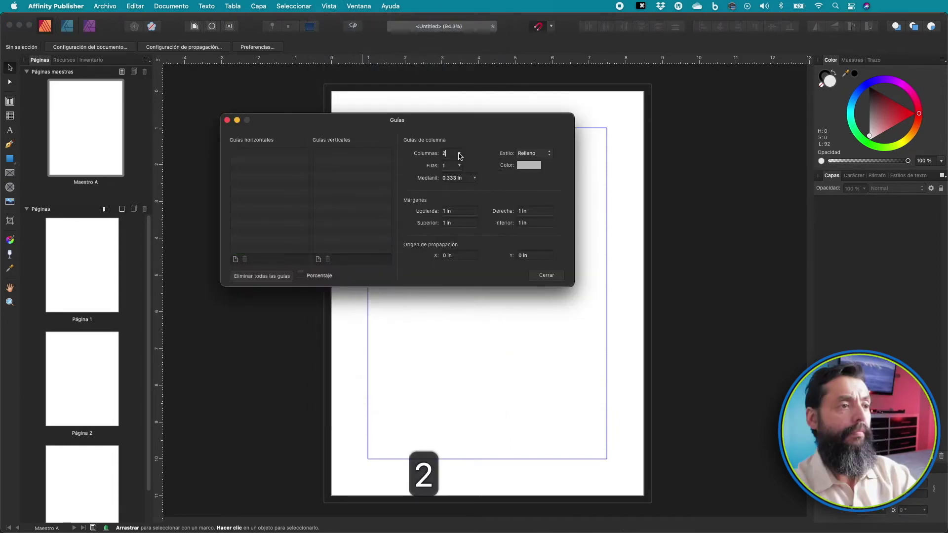
{"action": "left_click", "coordinate": [453, 177]}
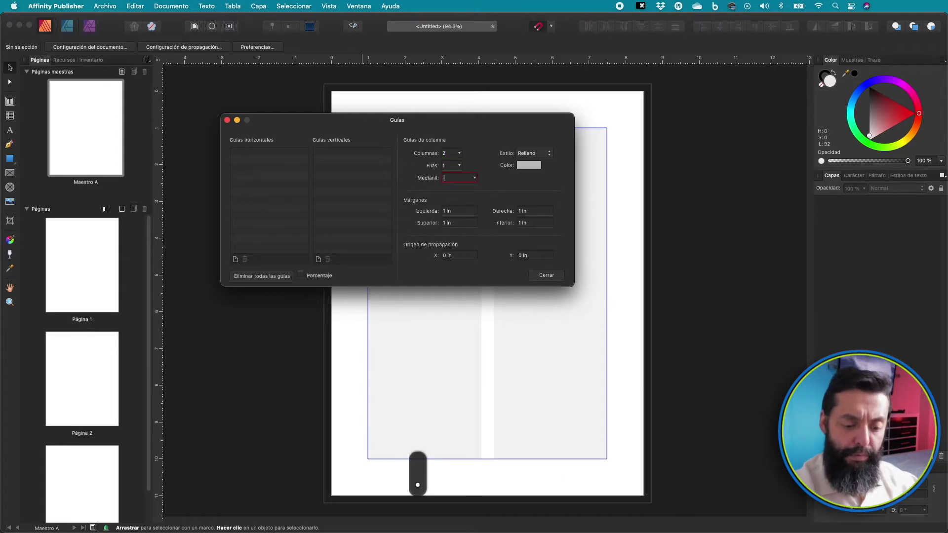
{"action": "type", "text": "0.25"}
{"action": "key", "text": "Return"}
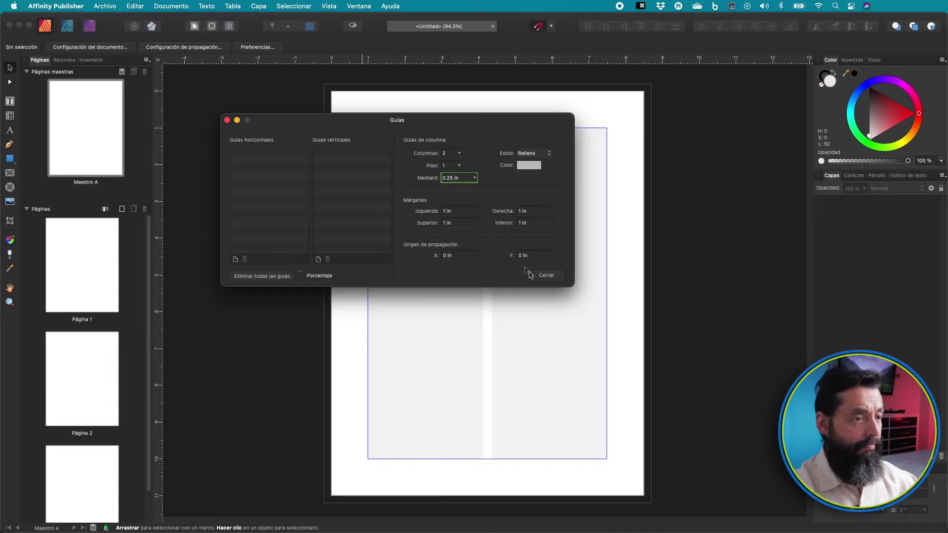
{"action": "left_click", "coordinate": [545, 274]}
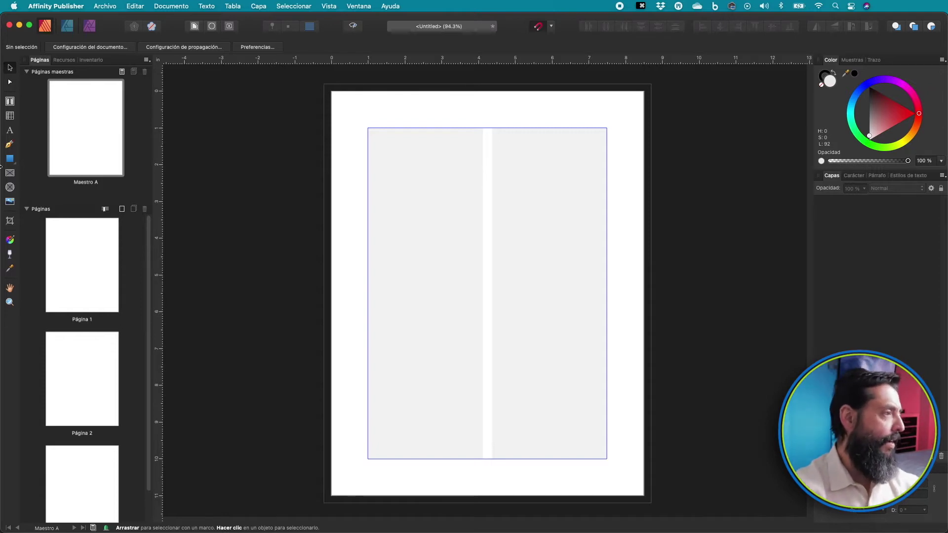
Step: Add the artistic heading 'Curso de Affinity Publisher' at the master's top-left and nudge it into place
{"action": "left_click", "coordinate": [10, 132]}
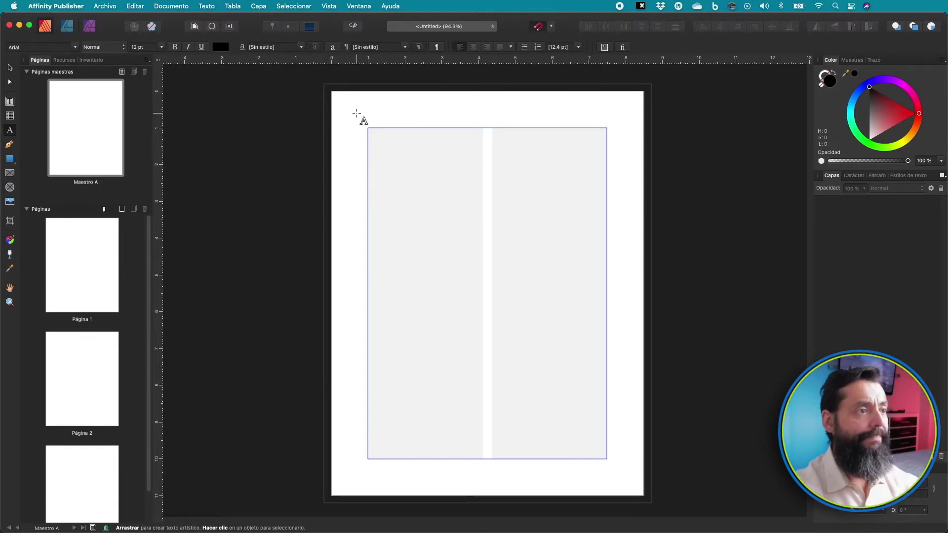
{"action": "left_click", "coordinate": [355, 113]}
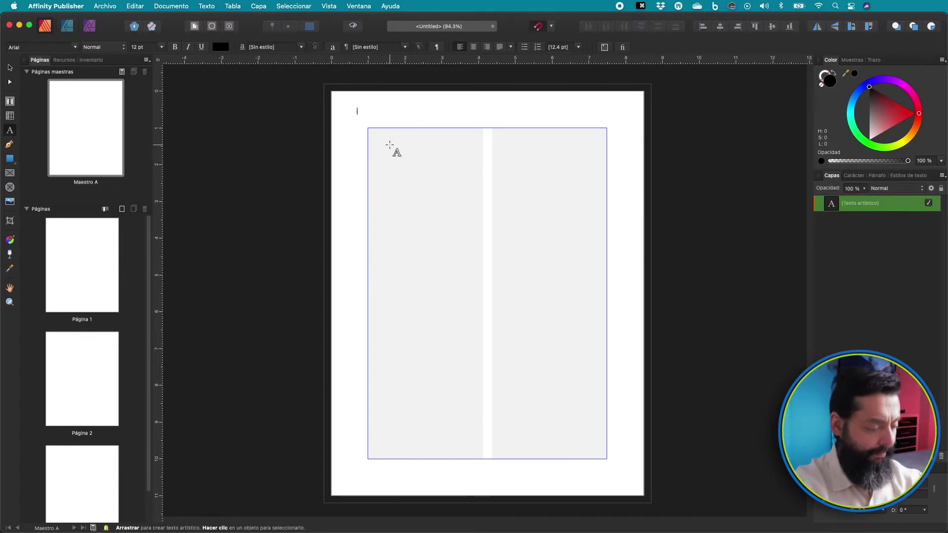
{"action": "type", "text": "Cu"}
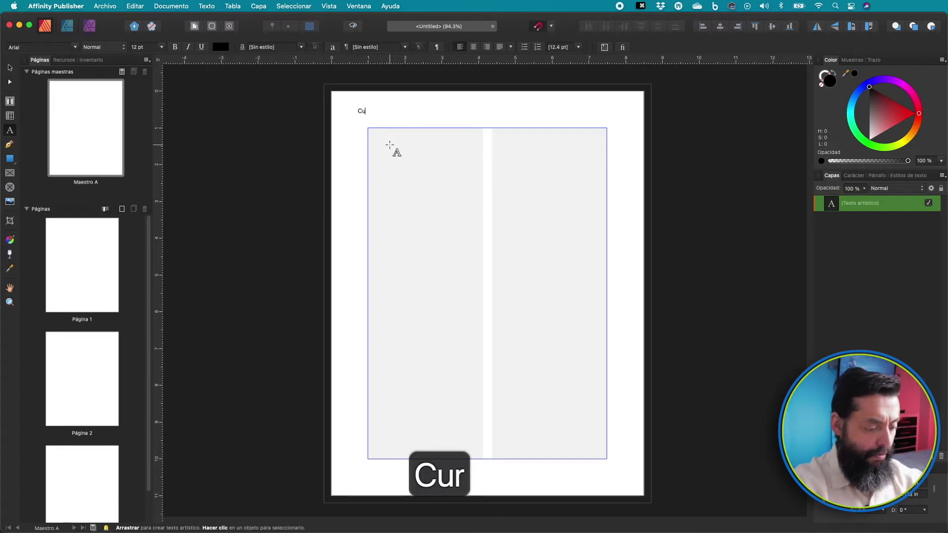
{"action": "type", "text": "rso de Affinity Publisher"}
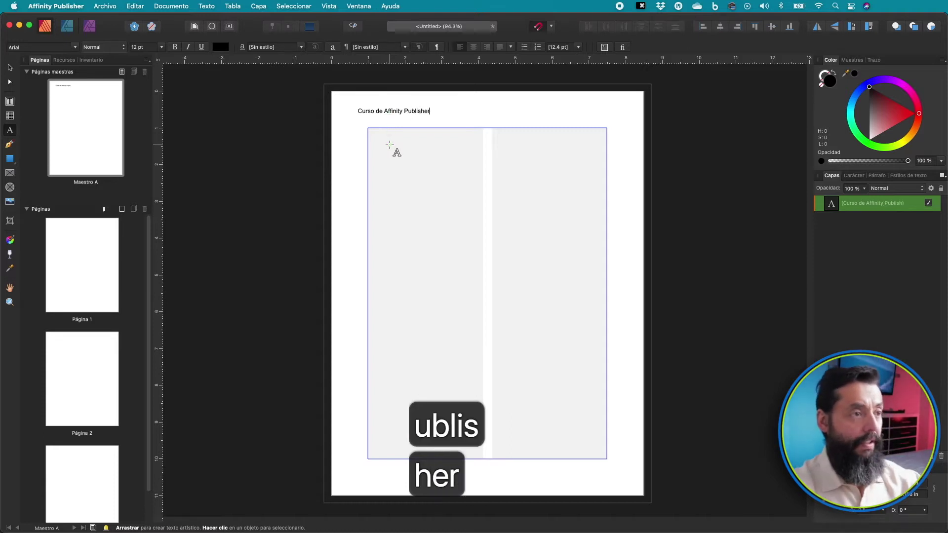
{"action": "key", "text": "Escape"}
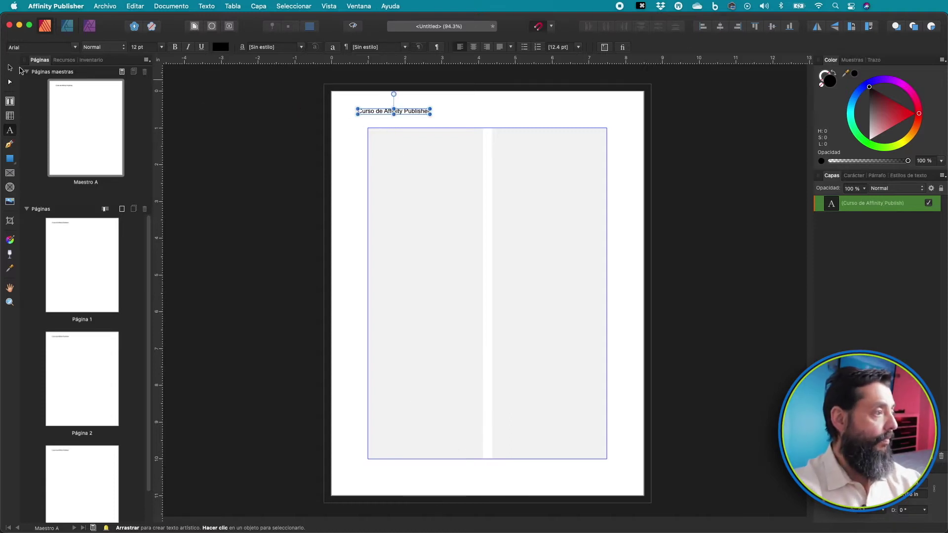
{"action": "left_click", "coordinate": [12, 69]}
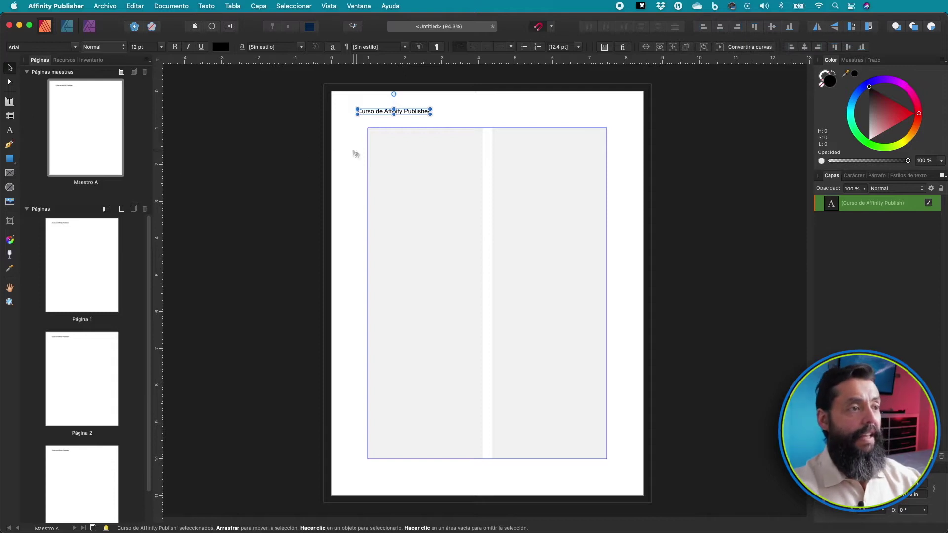
{"action": "left_click", "coordinate": [384, 112]}
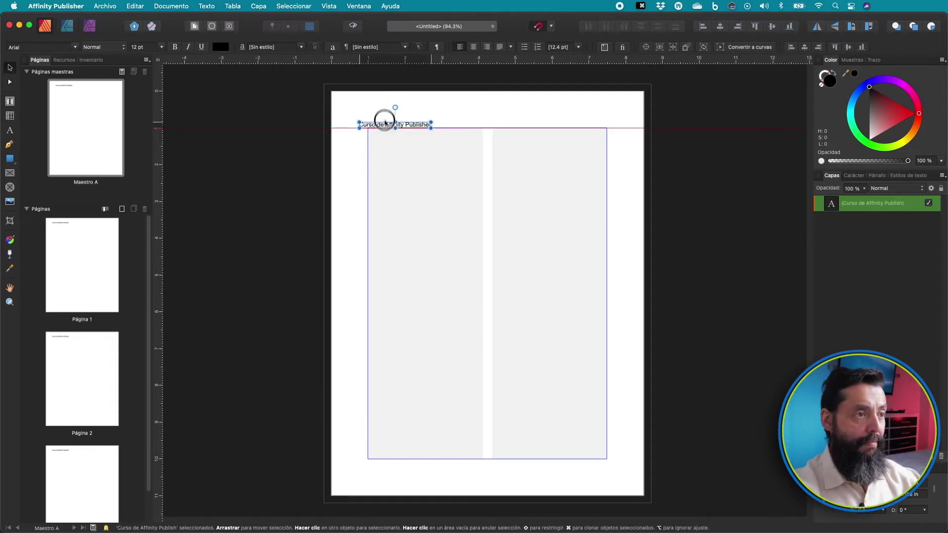
{"action": "left_click_drag", "start_coordinate": [376, 116], "coordinate": [380, 117]}
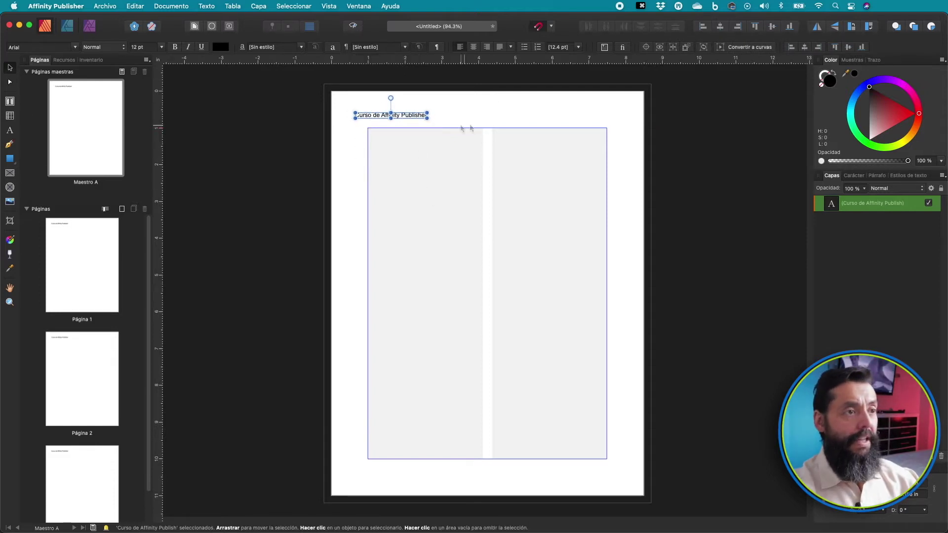
{"action": "left_click", "coordinate": [465, 114]}
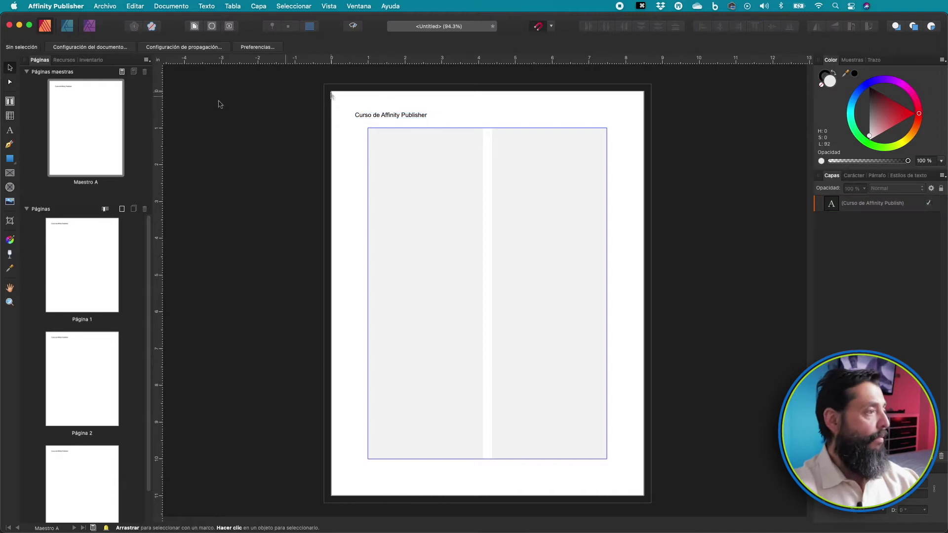
Step: Draw a thin orange bar from the heading to the page's right edge
{"action": "left_click", "coordinate": [10, 159]}
{"action": "left_click_drag", "start_coordinate": [436, 112], "coordinate": [650, 115]}
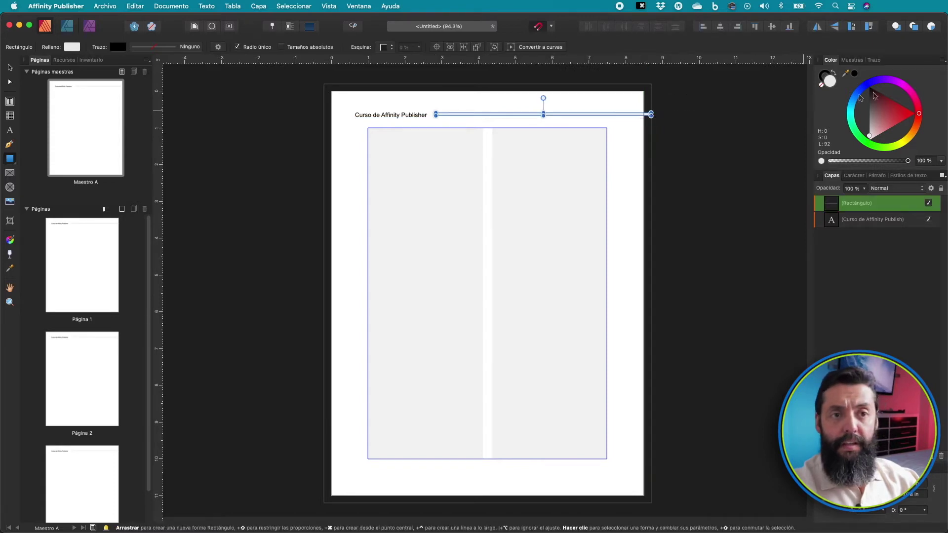
{"action": "left_click", "coordinate": [913, 132]}
Step: Raise the header text so it sits level with the orange bar
{"action": "key", "text": "v"}
{"action": "left_click", "coordinate": [613, 140]}
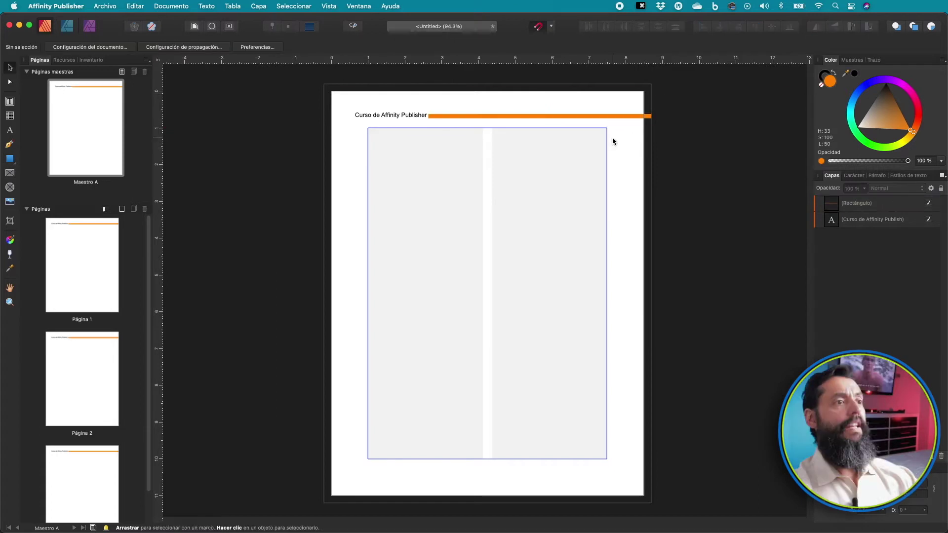
{"action": "left_click_drag", "start_coordinate": [390, 119], "coordinate": [388, 118]}
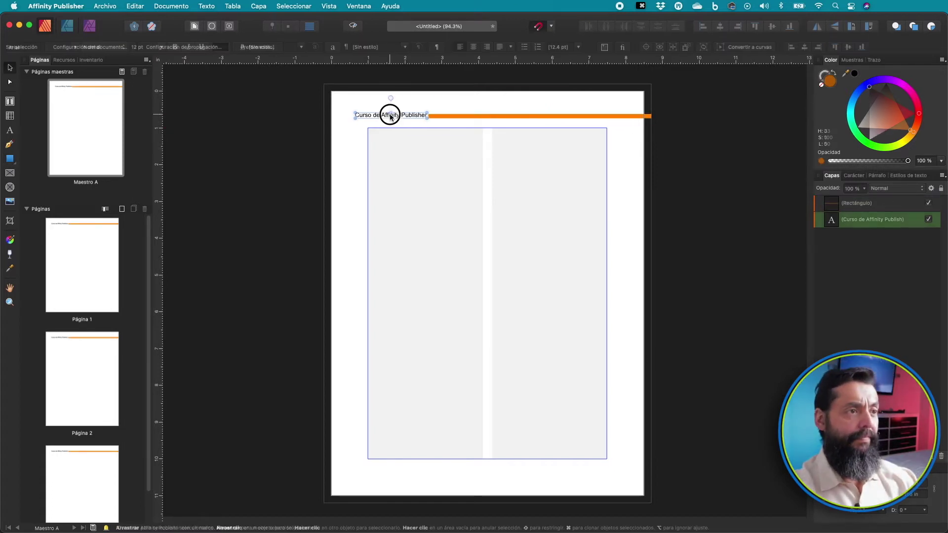
{"action": "left_click_drag", "start_coordinate": [387, 117], "coordinate": [387, 117]}
{"action": "left_click", "coordinate": [327, 120]}
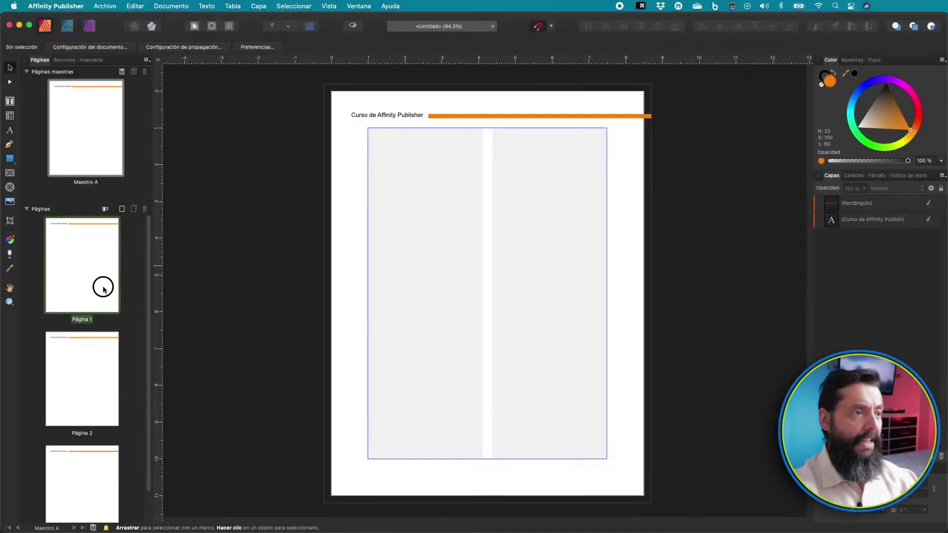
{"action": "double_click", "coordinate": [101, 289]}
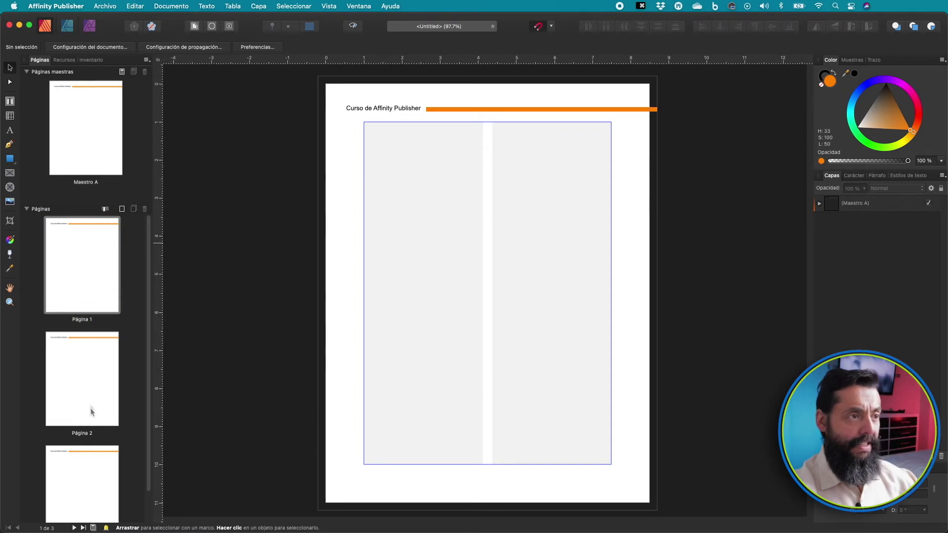
{"action": "double_click", "coordinate": [87, 389]}
{"action": "double_click", "coordinate": [69, 493]}
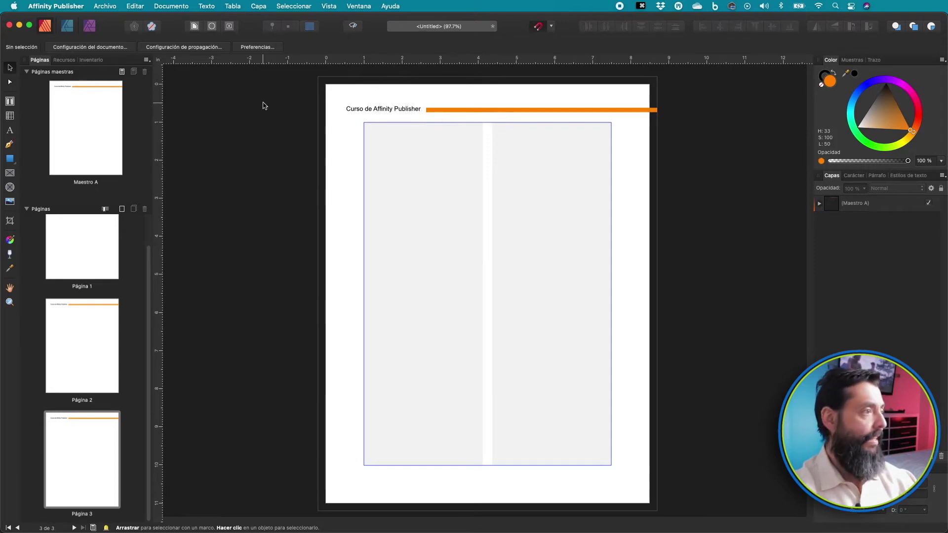
{"action": "left_click", "coordinate": [104, 117]}
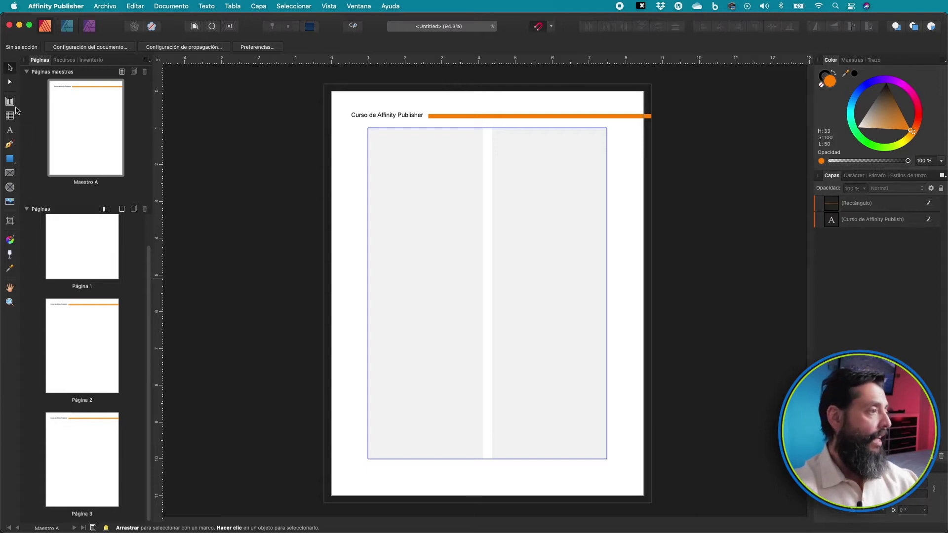
Step: Type the footer 'Información Confidencial' below the frame, fixing its spelling
{"action": "left_click", "coordinate": [10, 131]}
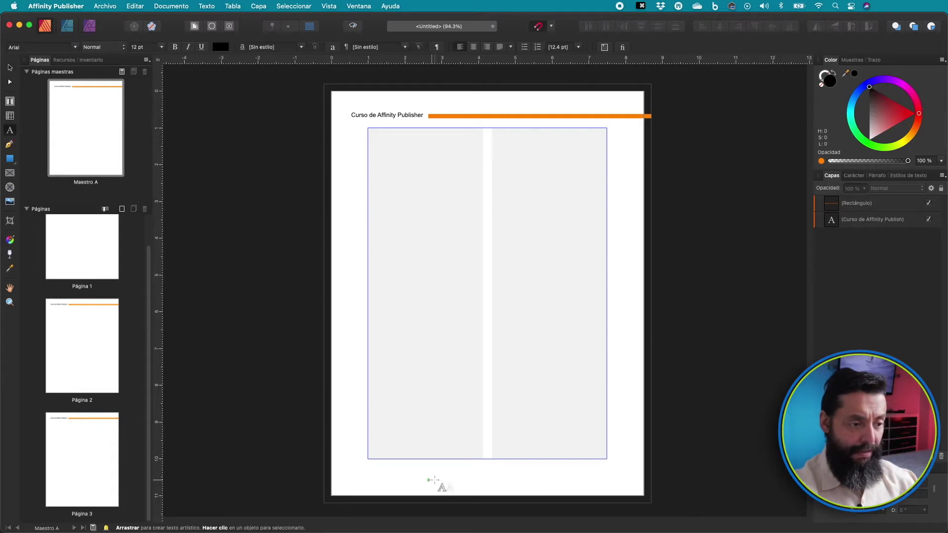
{"action": "left_click", "coordinate": [479, 479]}
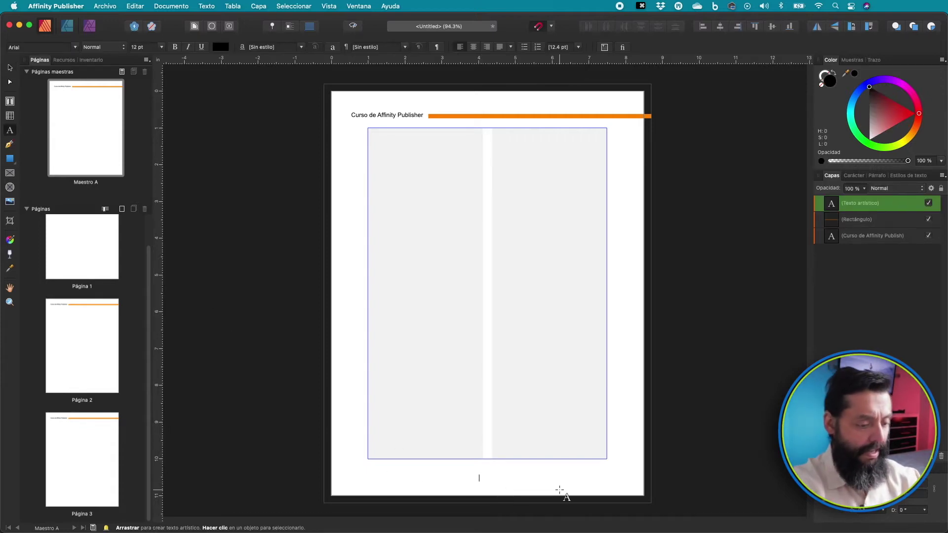
{"action": "type", "text": "Informac"}
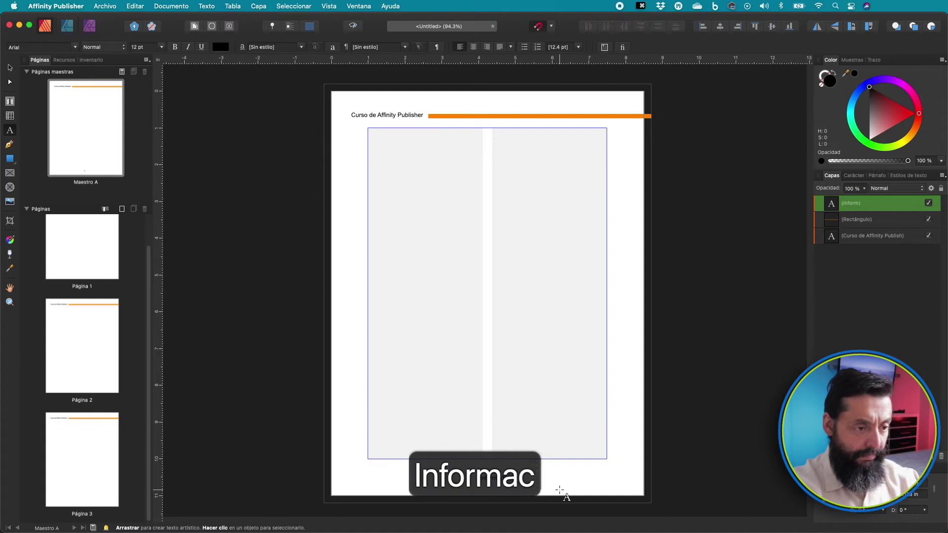
{"action": "type", "text": "ion "}
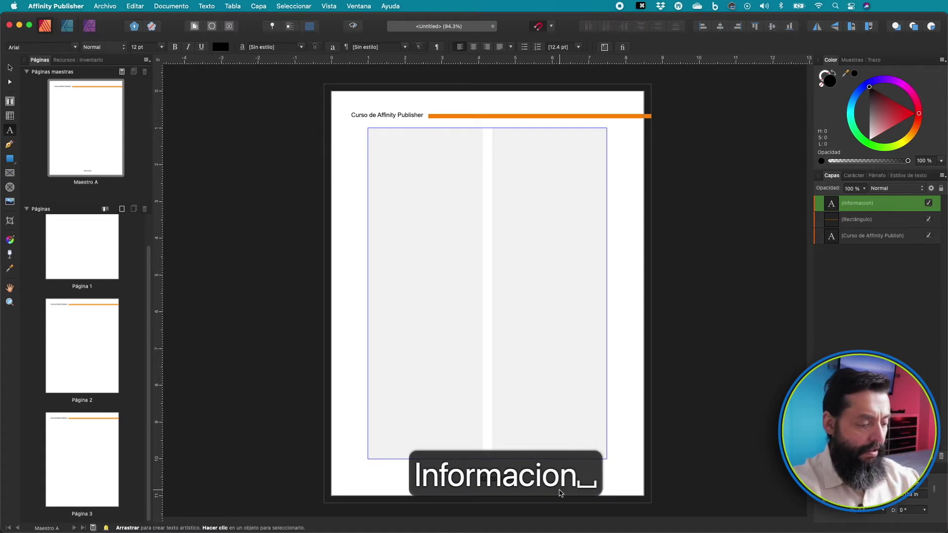
{"action": "type", "text": "Confidenca"}
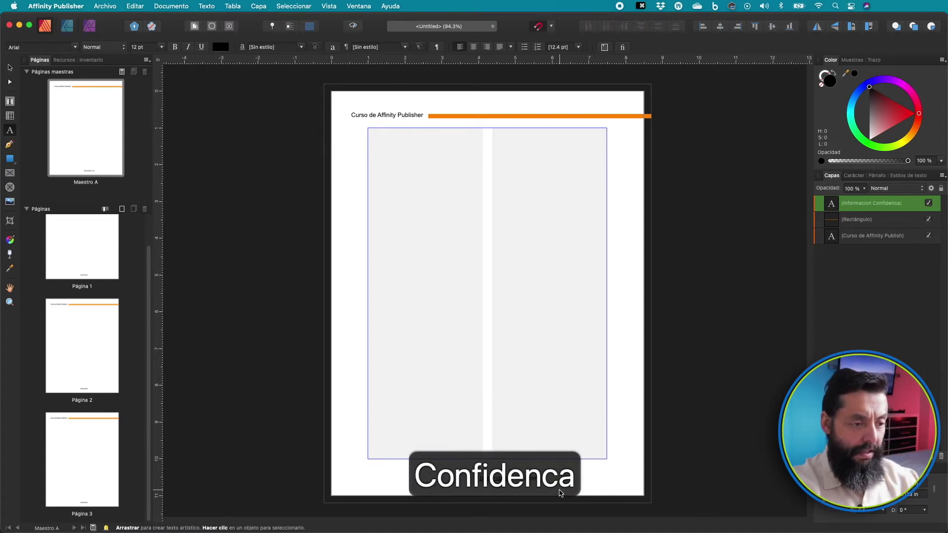
{"action": "key", "text": "BackSpace"}
{"action": "type", "text": "ial"}
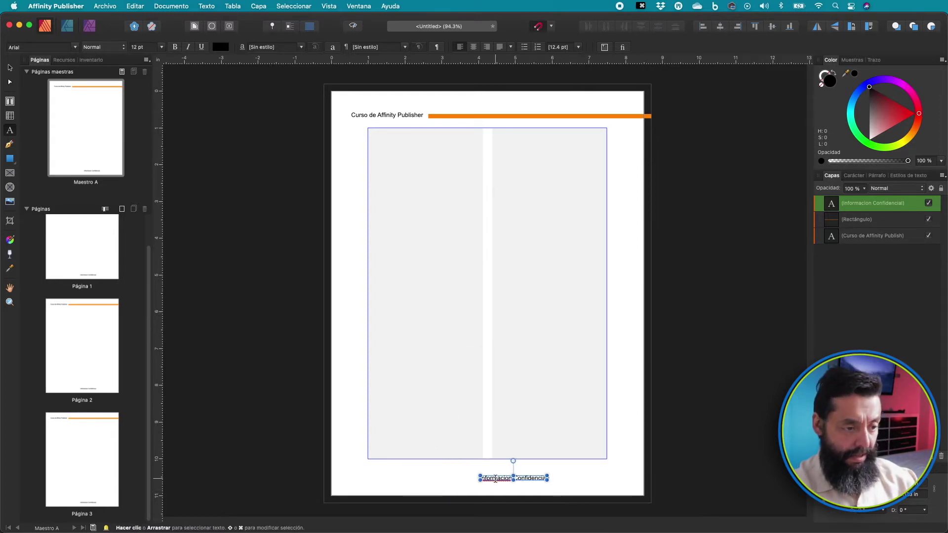
{"action": "right_click", "coordinate": [495, 479]}
{"action": "left_click", "coordinate": [513, 482]}
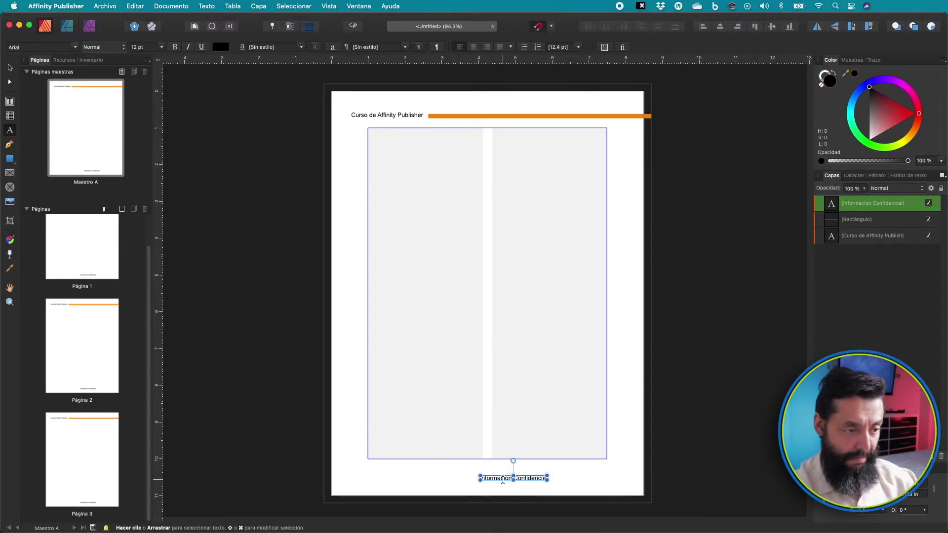
Step: Move the footer to the bottom right, aligned with the frame's right edge
{"action": "left_click", "coordinate": [11, 69]}
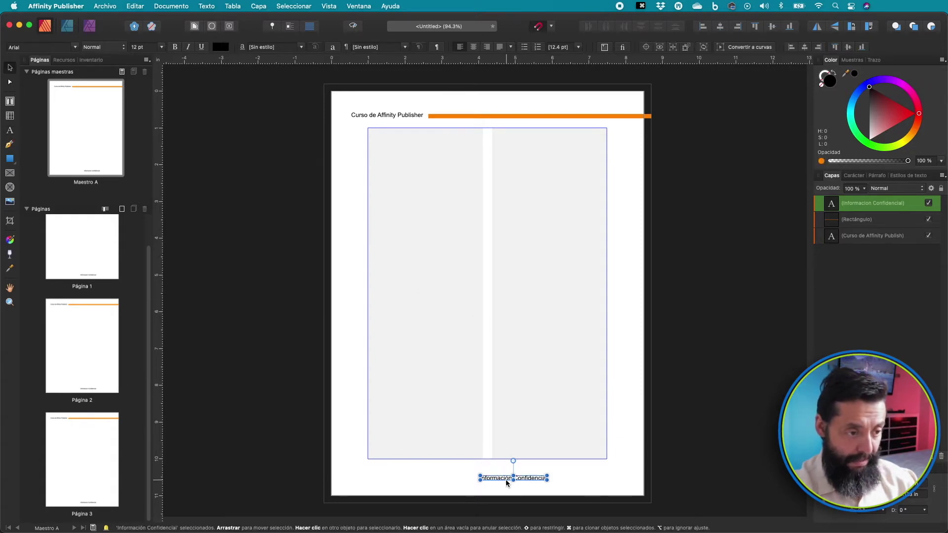
{"action": "left_click_drag", "start_coordinate": [507, 479], "coordinate": [549, 472]}
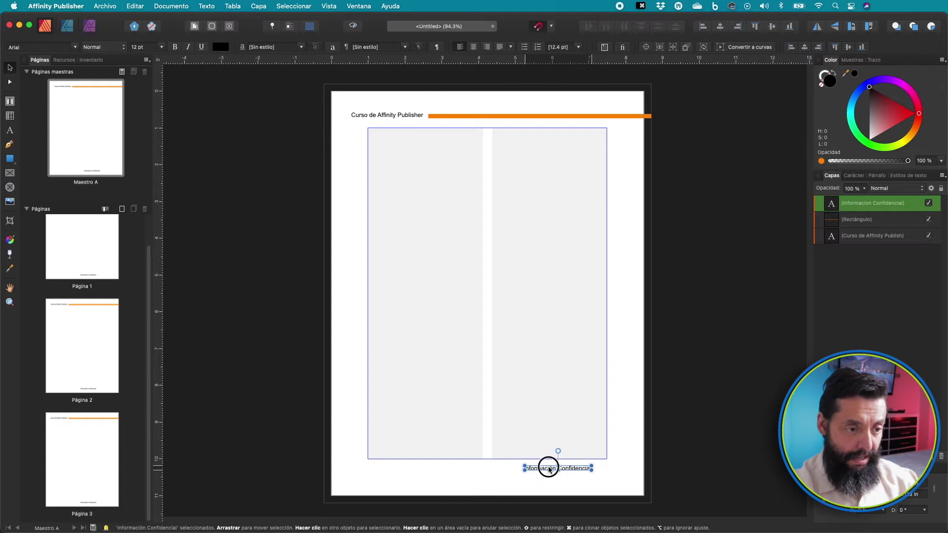
{"action": "left_click_drag", "start_coordinate": [549, 472], "coordinate": [570, 471]}
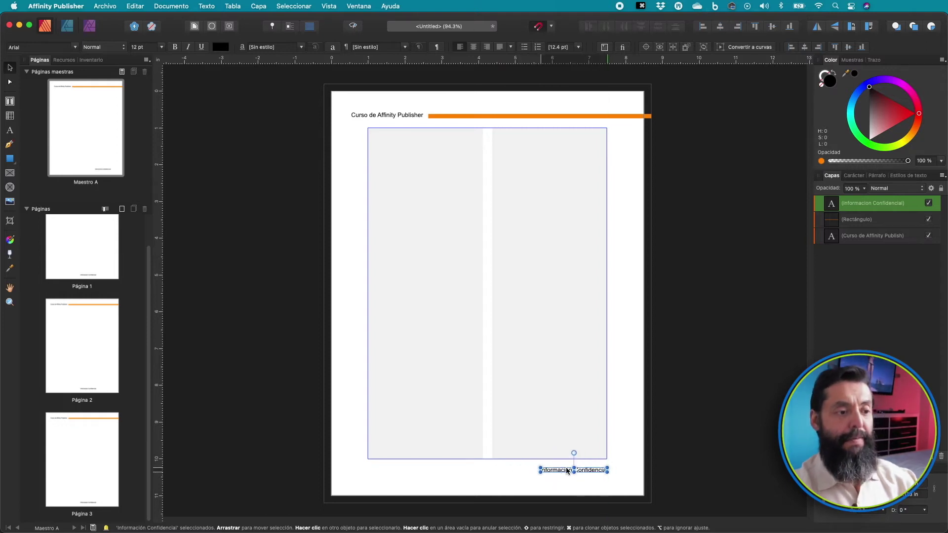
{"action": "left_click", "coordinate": [474, 475]}
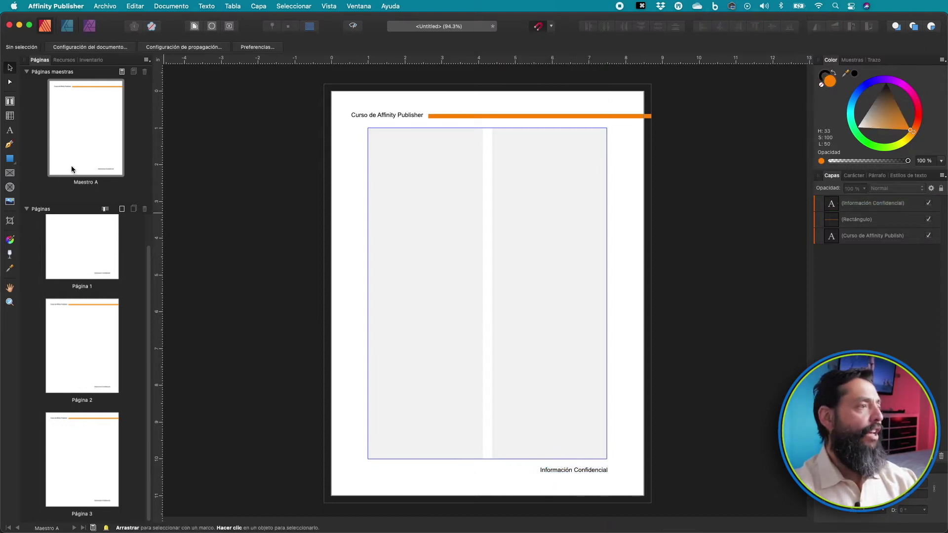
{"action": "left_click", "coordinate": [64, 60]}
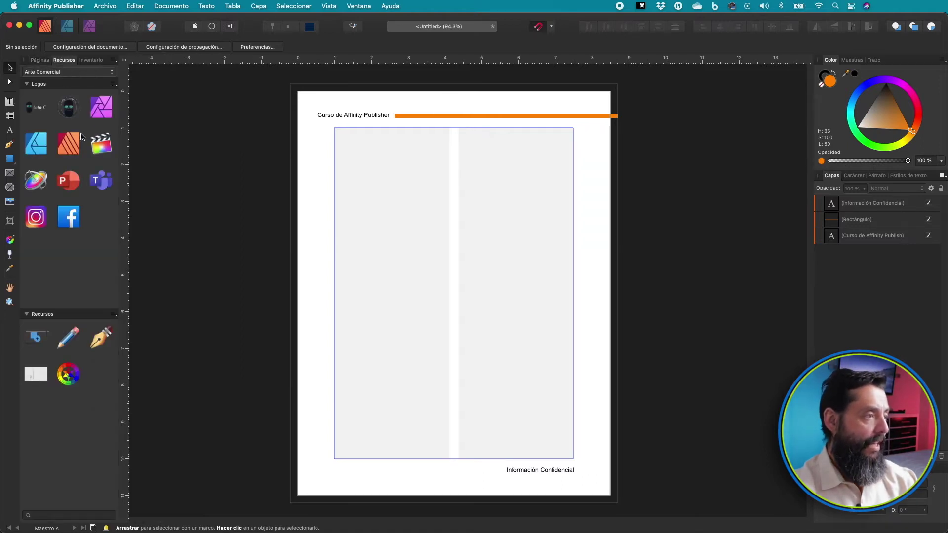
Step: Place the Affinity Publisher logo from Assets, shrink it, and set it bottom-left on Maestro A
{"action": "left_click_drag", "start_coordinate": [68, 143], "coordinate": [442, 255]}
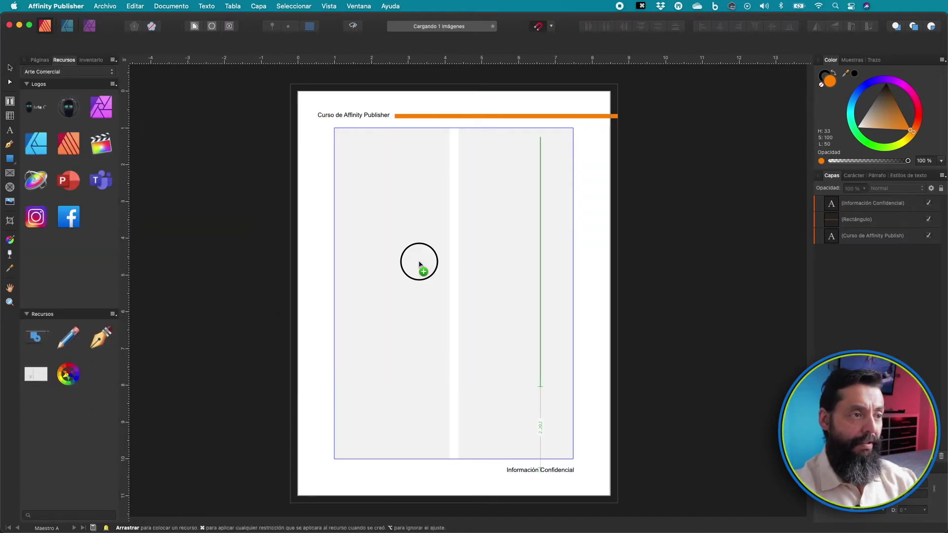
{"action": "mouse_move", "coordinate": [540, 136]}
{"action": "left_mouse_down"}
{"action": "mouse_move", "coordinate": [414, 214]}
{"action": "mouse_move", "coordinate": [333, 321]}
{"action": "mouse_move", "coordinate": [309, 369]}
{"action": "left_mouse_up"}
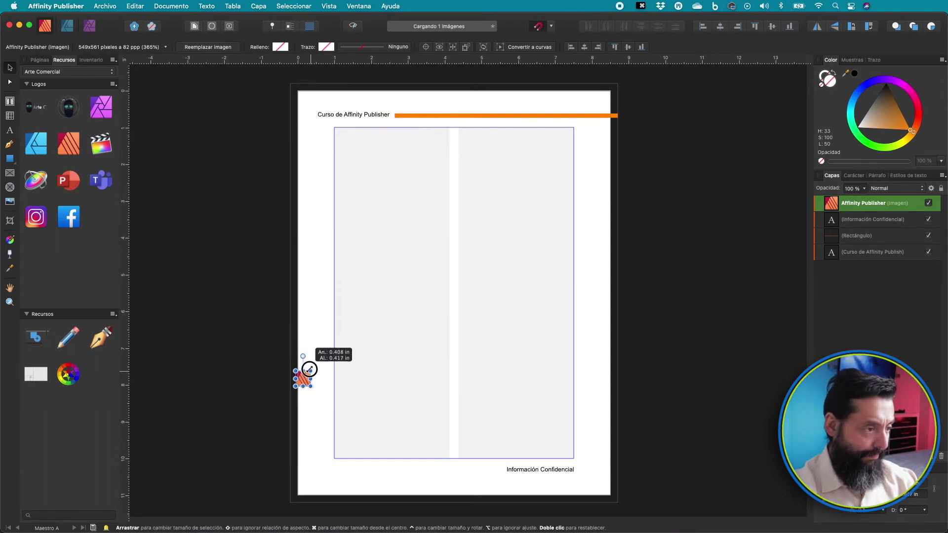
{"action": "mouse_move", "coordinate": [302, 379]}
{"action": "left_mouse_down"}
{"action": "mouse_move", "coordinate": [354, 473]}
{"action": "mouse_move", "coordinate": [342, 471]}
{"action": "left_mouse_up"}
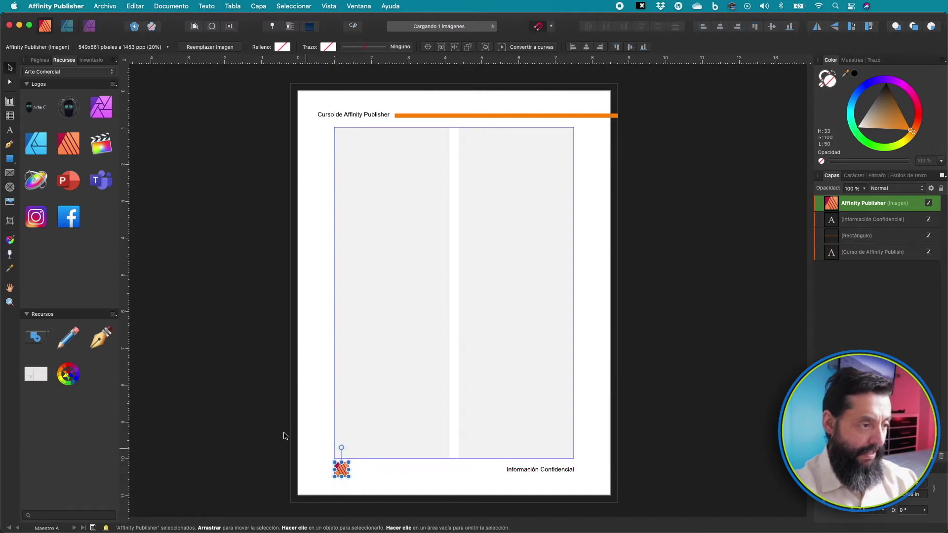
{"action": "left_click", "coordinate": [277, 429]}
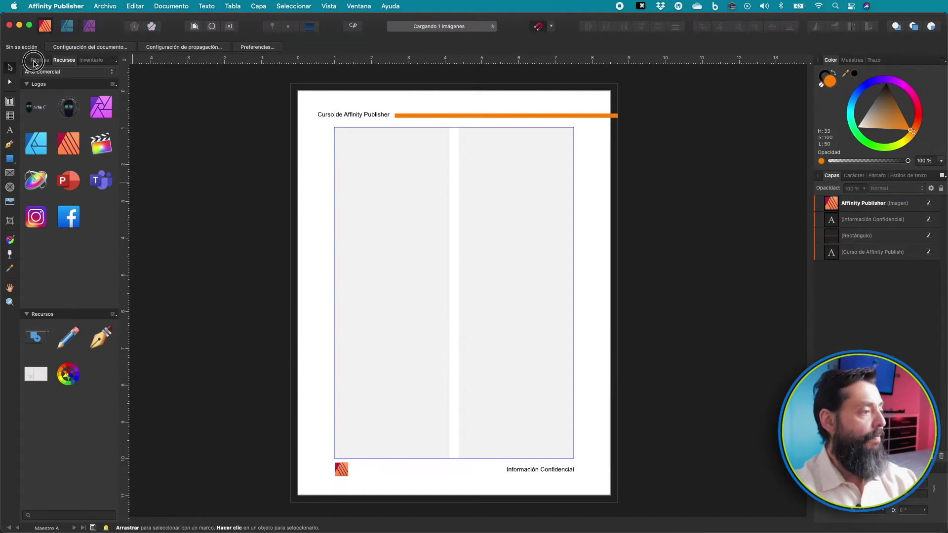
{"action": "left_click", "coordinate": [35, 61]}
{"action": "left_click", "coordinate": [69, 138]}
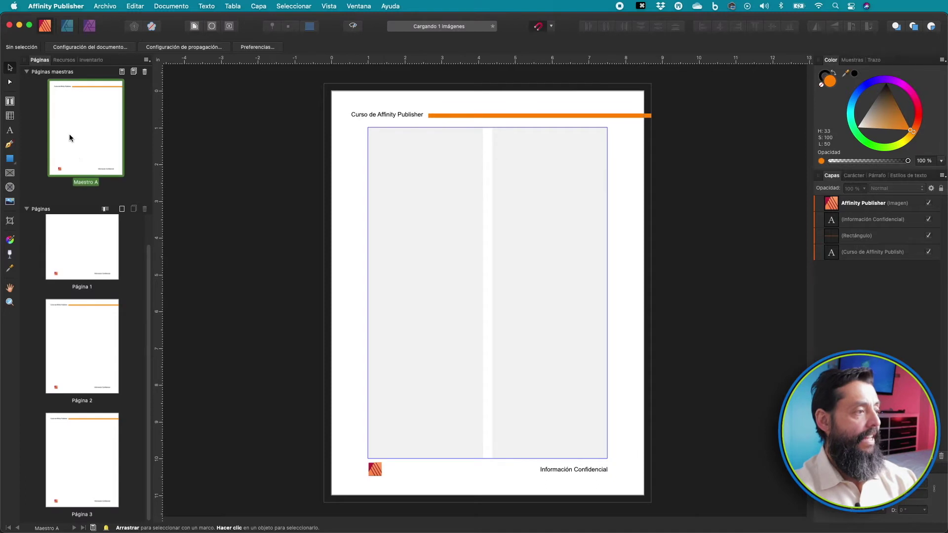
{"action": "left_click", "coordinate": [82, 271]}
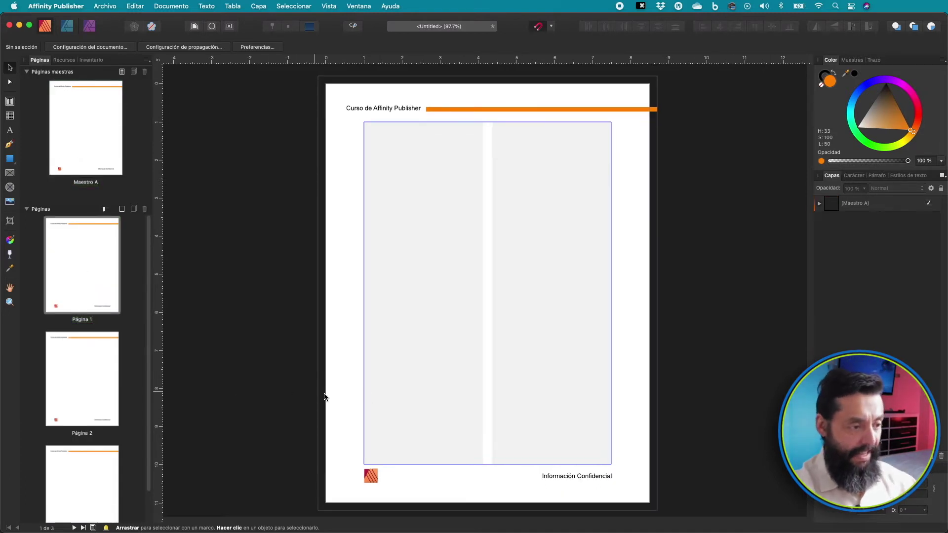
{"action": "left_click", "coordinate": [98, 364]}
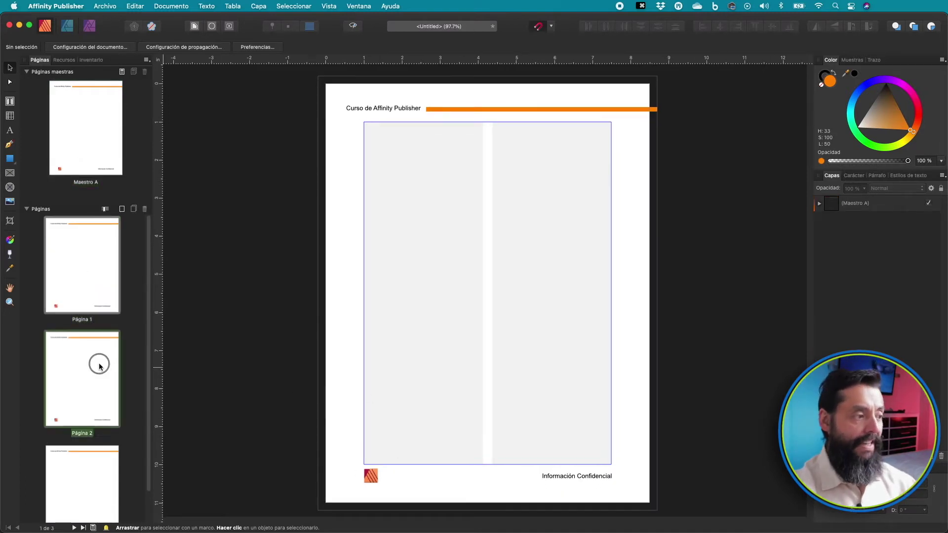
{"action": "scroll", "coordinate": [89, 484], "scroll_direction": "down", "scroll_amount": 1}
{"action": "left_click", "coordinate": [90, 483]}
{"action": "left_click", "coordinate": [69, 131]}
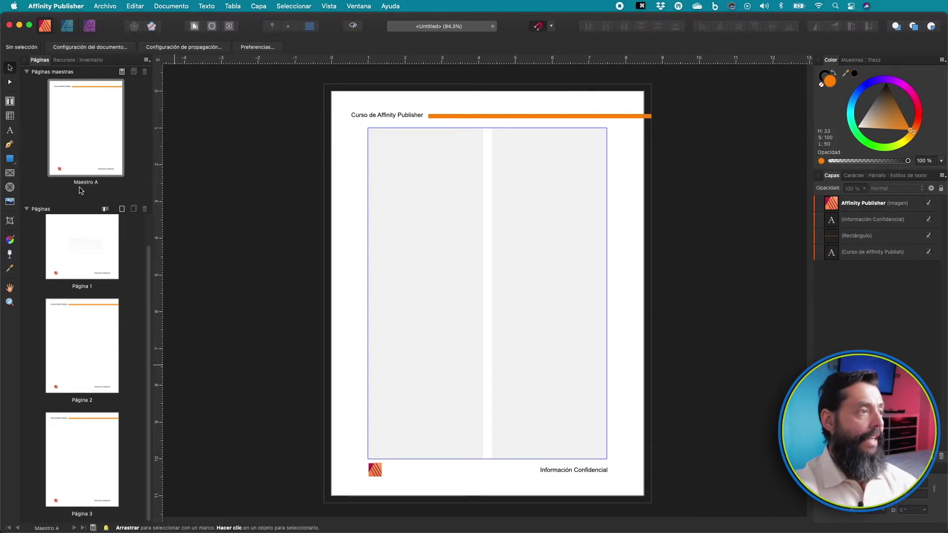
Step: Add a new master named Maestro B and select it in the Pages panel
{"action": "left_click", "coordinate": [122, 72]}
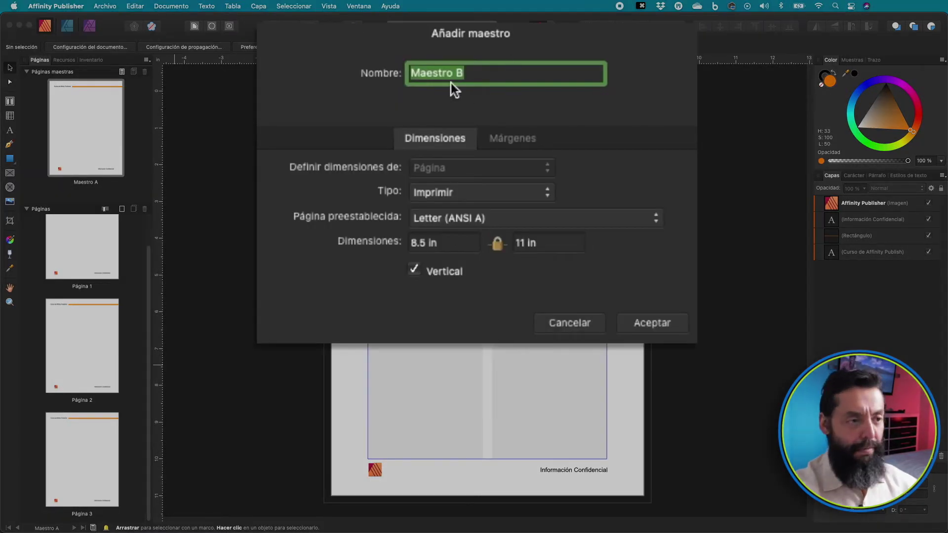
{"action": "left_click", "coordinate": [654, 331]}
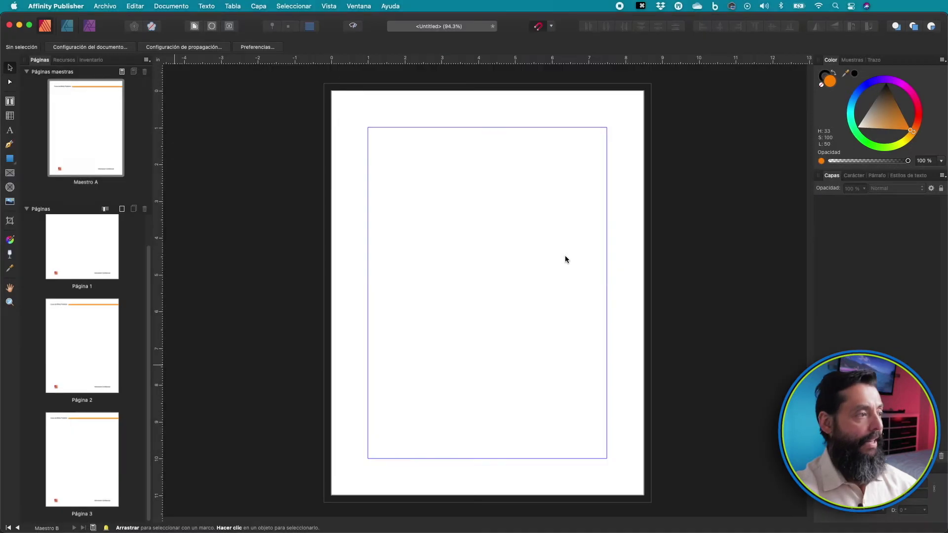
{"action": "scroll", "coordinate": [95, 119], "scroll_direction": "up", "scroll_amount": 2}
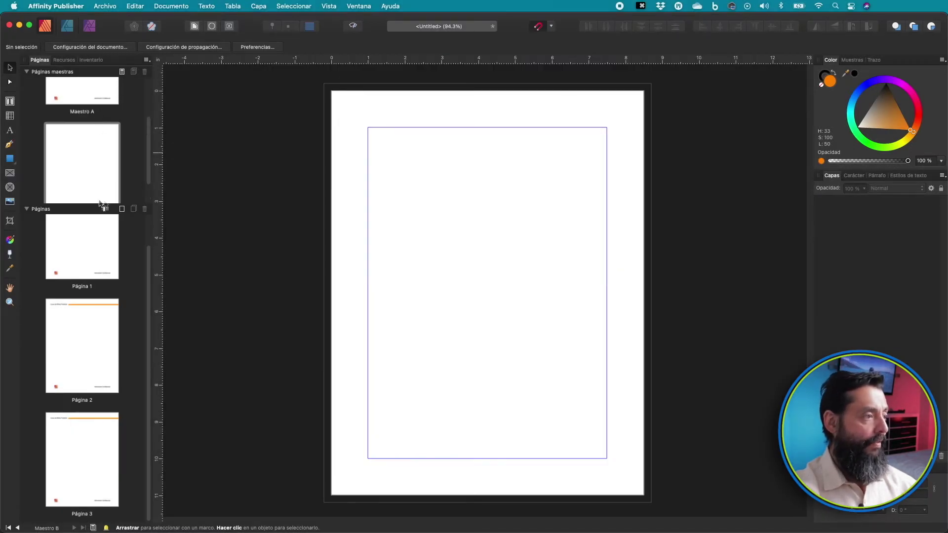
{"action": "scroll", "coordinate": [75, 162], "scroll_direction": "up", "scroll_amount": 3}
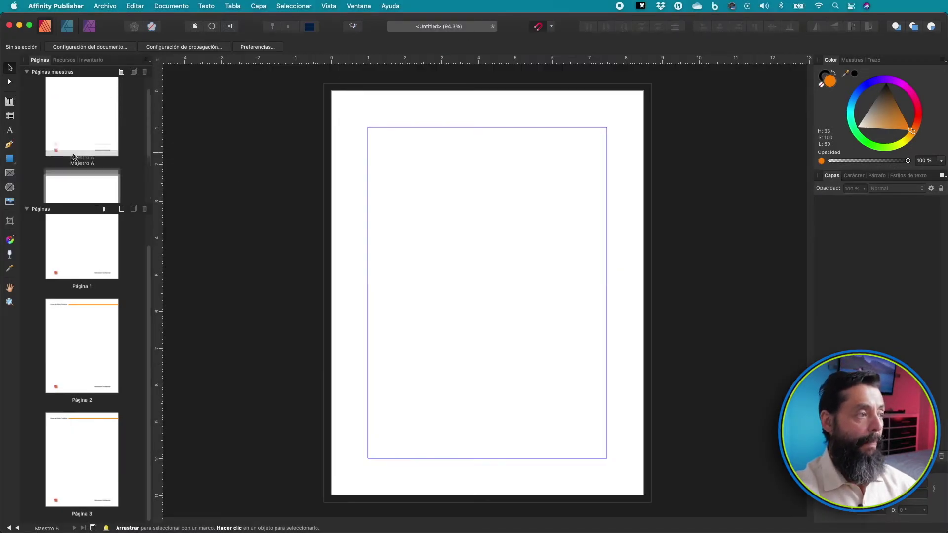
{"action": "scroll", "coordinate": [85, 139], "scroll_direction": "up", "scroll_amount": 2}
{"action": "scroll", "coordinate": [82, 154], "scroll_direction": "down", "scroll_amount": 5}
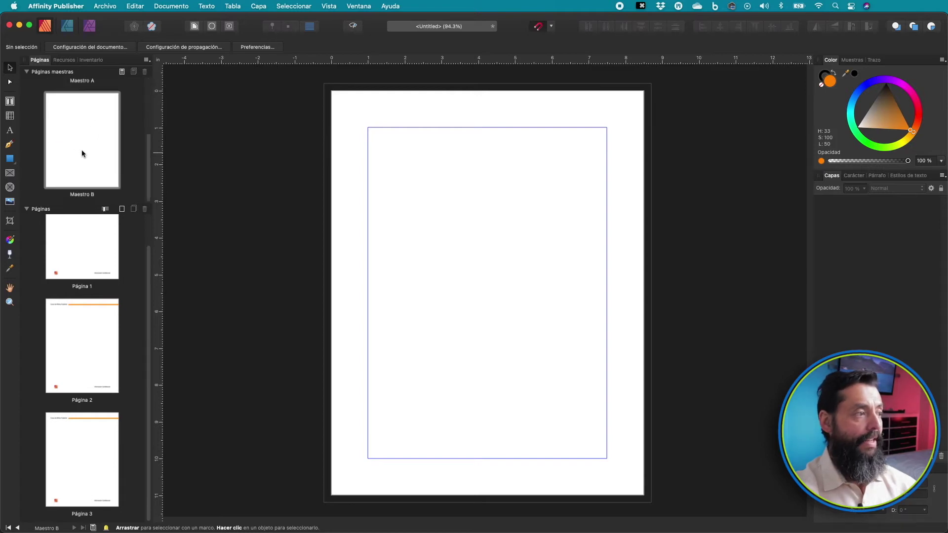
{"action": "left_click", "coordinate": [82, 153]}
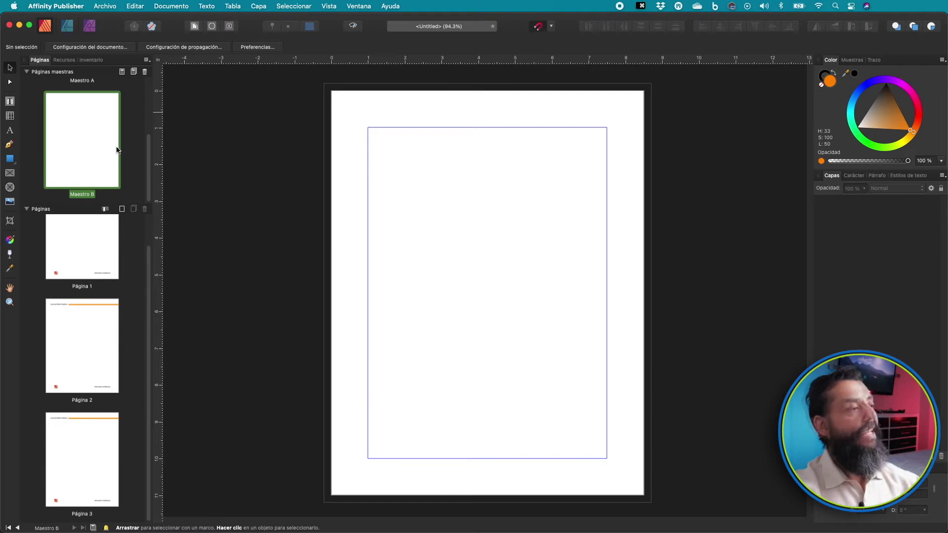
Step: Create the artistic text 'Arte Comercial' on Maestro B
{"action": "left_click", "coordinate": [10, 131]}
{"action": "left_click", "coordinate": [492, 116]}
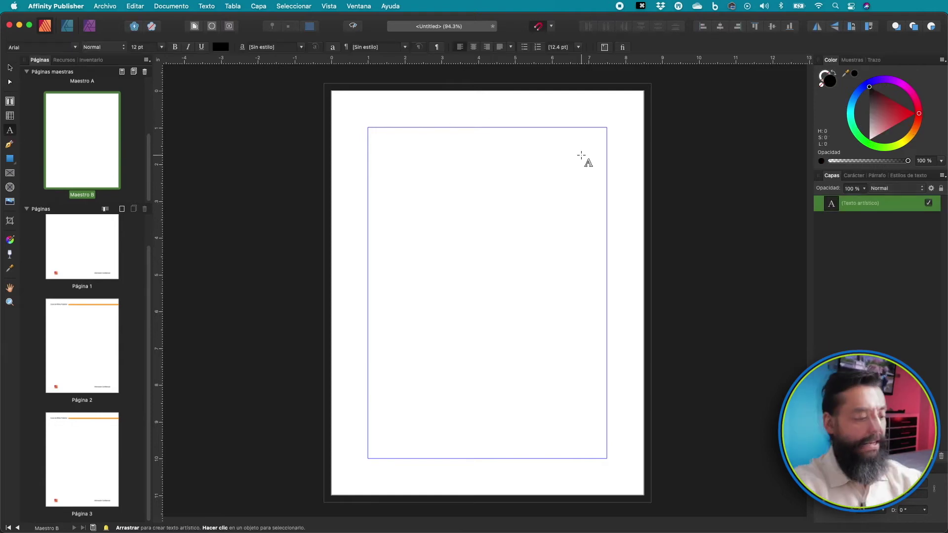
{"action": "type", "text": "Arte Comercial"}
{"action": "key", "text": "Escape"}
Step: Place a small circular logo bottom-left and move 'Arte Comercial' to the bottom-right footer
{"action": "left_click", "coordinate": [63, 60]}
{"action": "left_click_drag", "start_coordinate": [36, 107], "coordinate": [412, 286]}
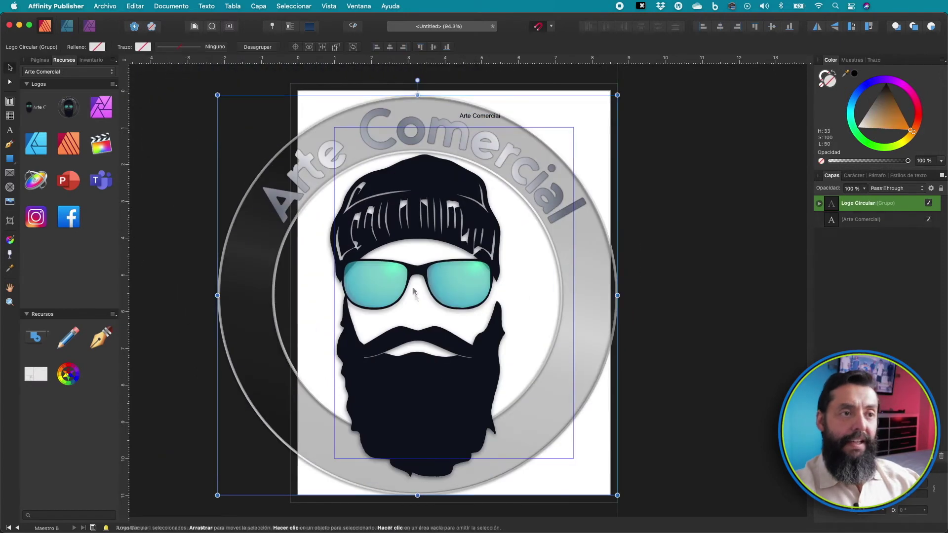
{"action": "mouse_move", "coordinate": [618, 501]}
{"action": "left_mouse_down"}
{"action": "mouse_move", "coordinate": [295, 470]}
{"action": "mouse_move", "coordinate": [241, 496]}
{"action": "mouse_move", "coordinate": [345, 474]}
{"action": "left_mouse_up"}
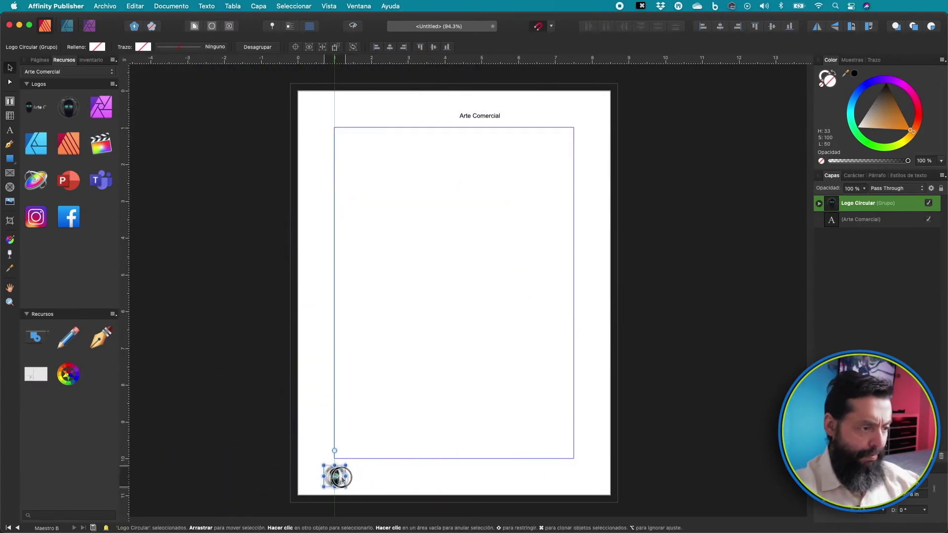
{"action": "left_click_drag", "start_coordinate": [480, 117], "coordinate": [552, 479]}
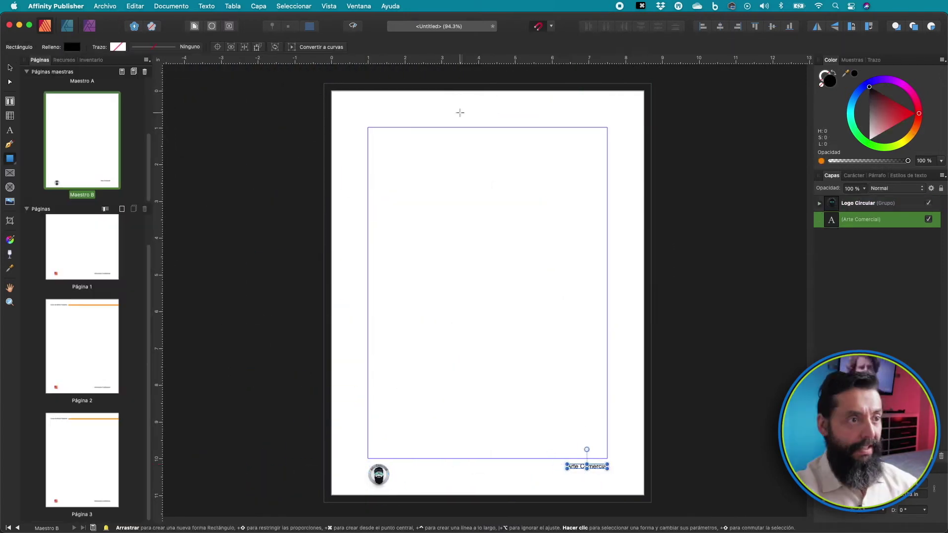
Step: Draw a blue bar across the top of Maestro B
{"action": "left_click", "coordinate": [861, 92]}
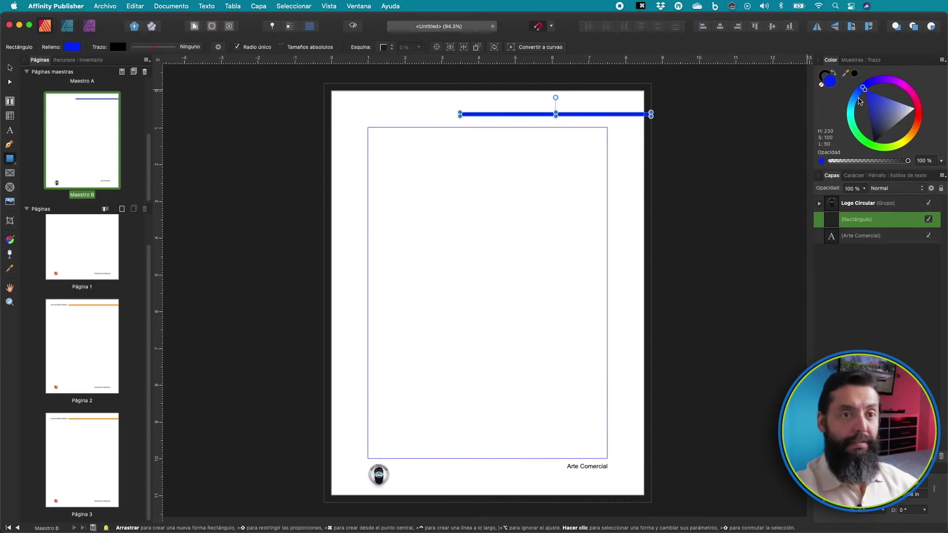
{"action": "left_click", "coordinate": [687, 175]}
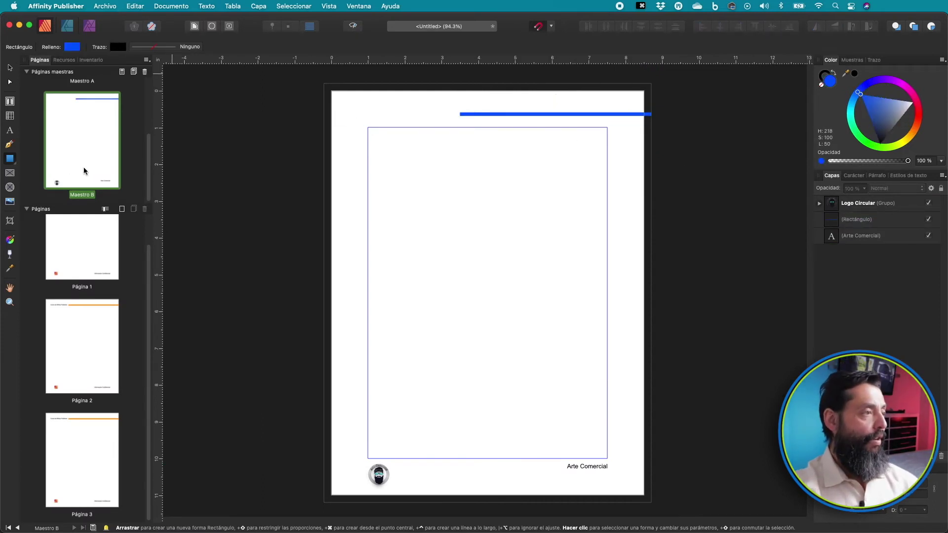
{"action": "scroll", "coordinate": [84, 171], "scroll_direction": "up", "scroll_amount": 2}
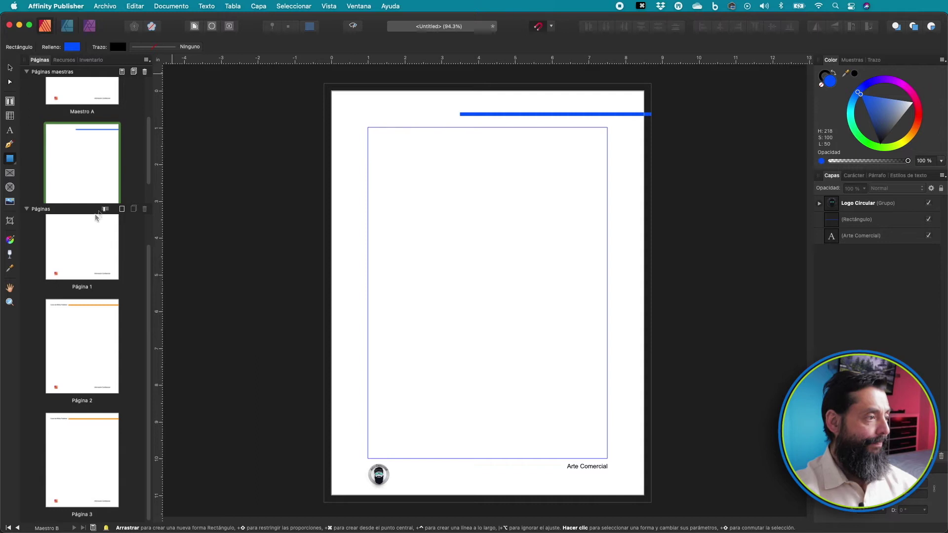
{"action": "left_click_drag", "start_coordinate": [86, 206], "coordinate": [81, 296]}
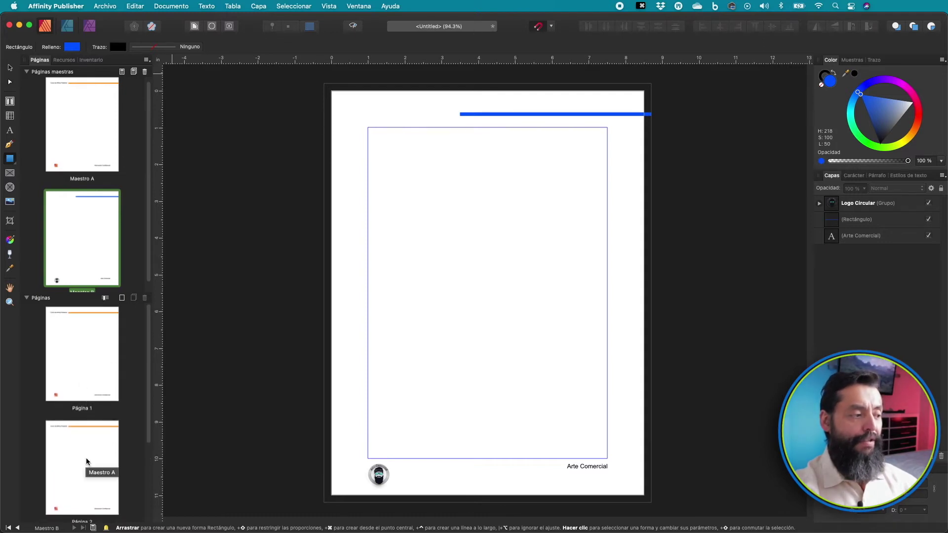
{"action": "scroll", "coordinate": [87, 458], "scroll_direction": "down", "scroll_amount": 5}
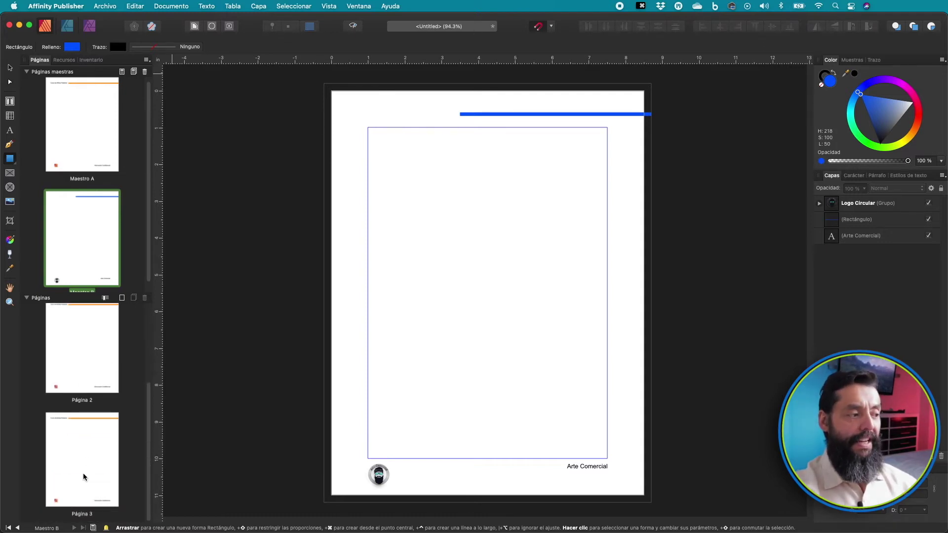
Step: Apply Maestro B to Página 1 via Aplicar maestro, leaving Páginas 2 and 3 on Maestro A
{"action": "scroll", "coordinate": [85, 464], "scroll_direction": "up", "scroll_amount": 5}
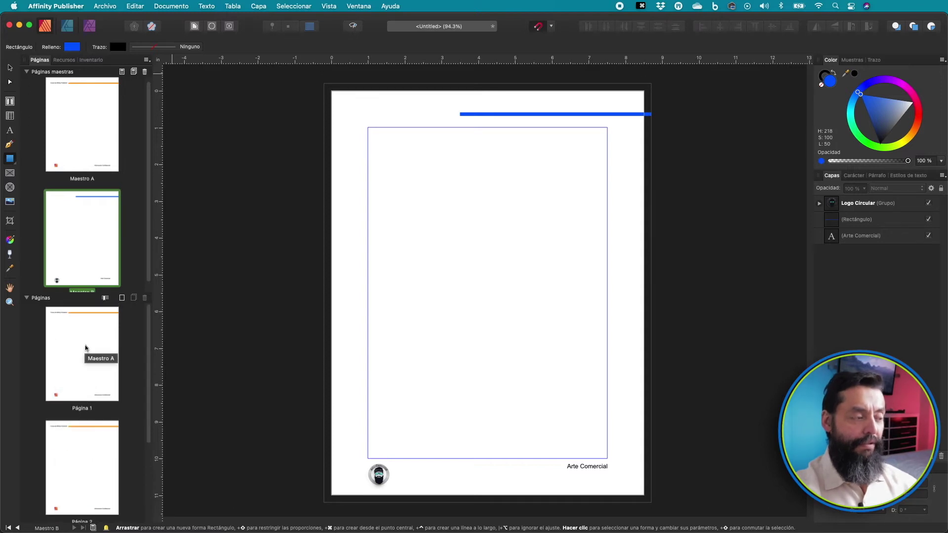
{"action": "right_click", "coordinate": [83, 361]}
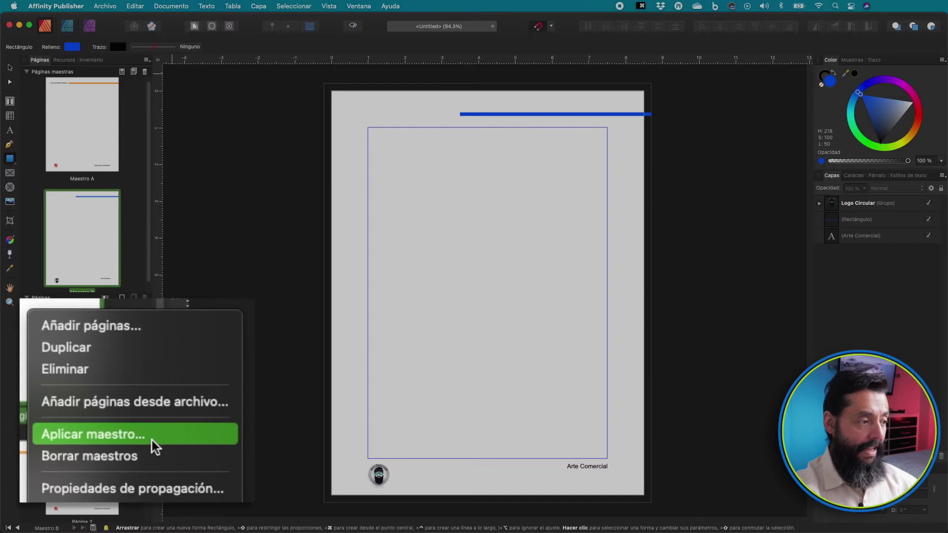
{"action": "left_click", "coordinate": [129, 419]}
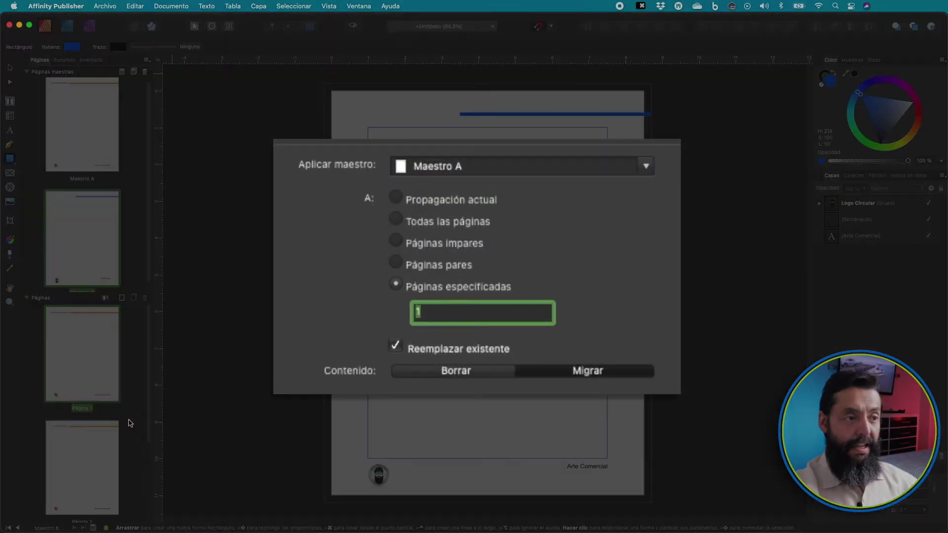
{"action": "left_click", "coordinate": [641, 171]}
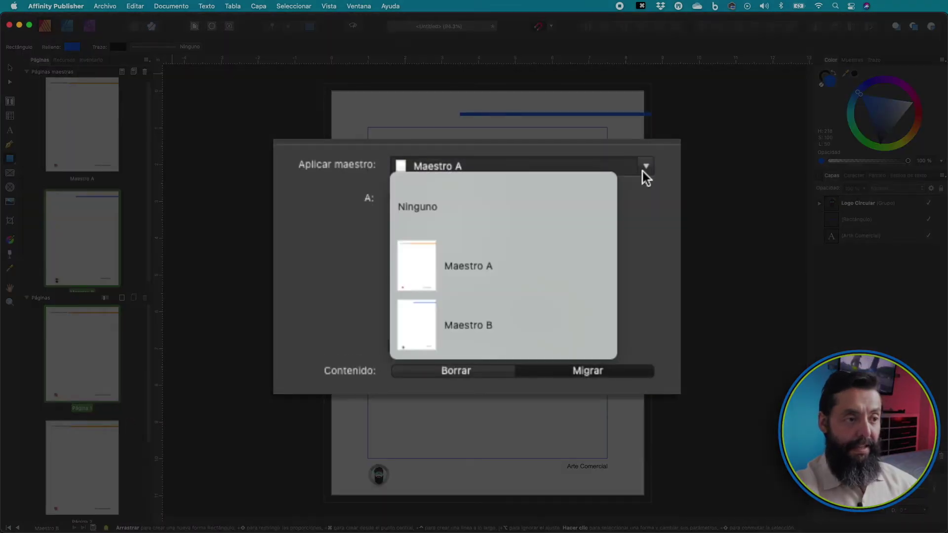
{"action": "left_click", "coordinate": [413, 322]}
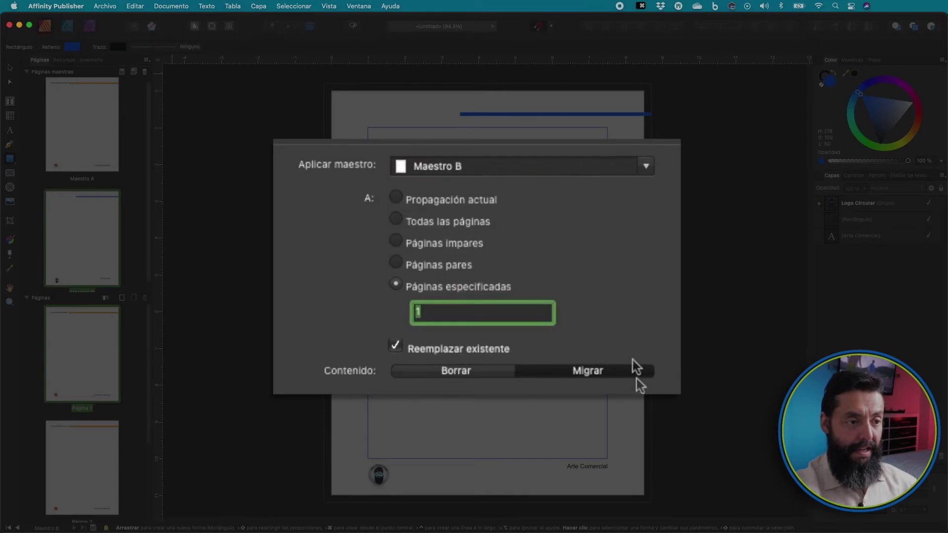
{"action": "key", "text": "Return"}
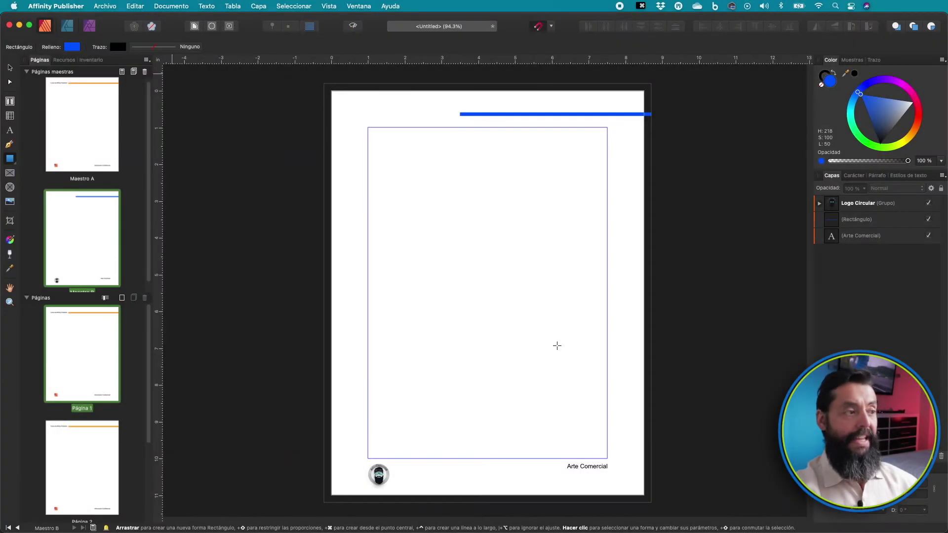
{"action": "left_click", "coordinate": [76, 363]}
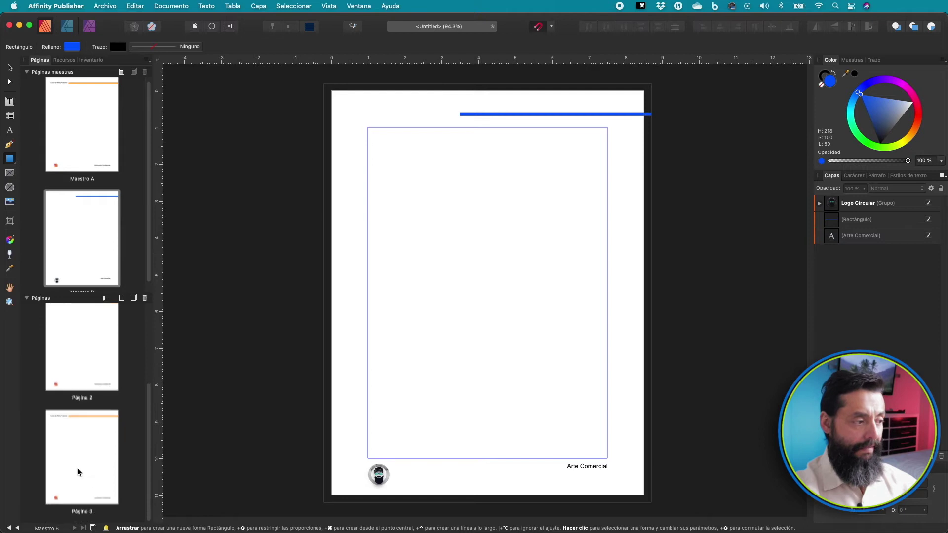
{"action": "left_click", "coordinate": [81, 416]}
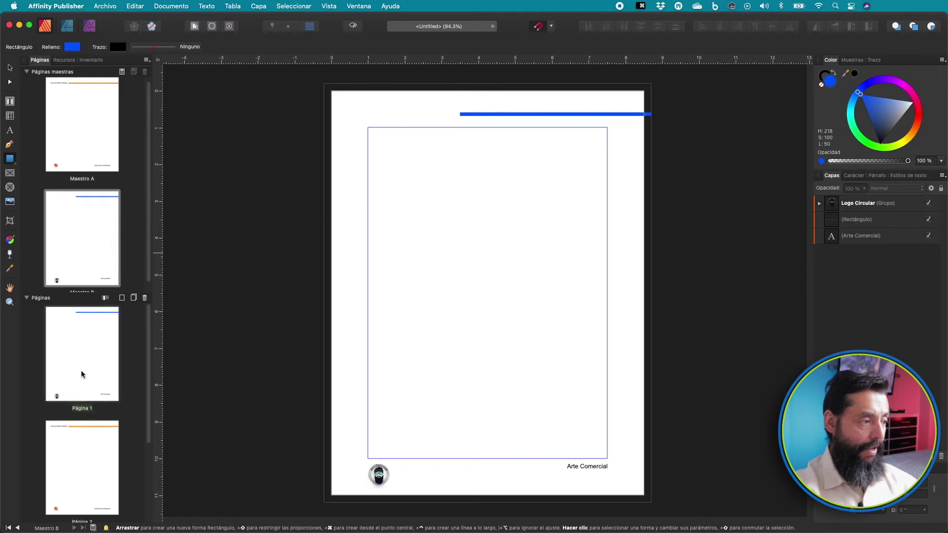
Step: Add a new page directly after page 1 using Maestro B as its master
{"action": "right_click", "coordinate": [82, 413]}
{"action": "left_click", "coordinate": [127, 376]}
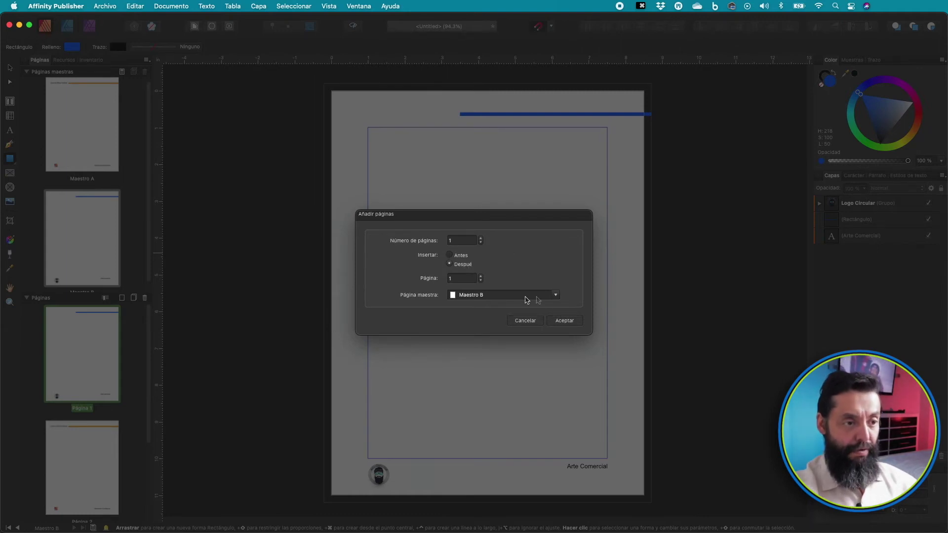
{"action": "left_click", "coordinate": [556, 296]}
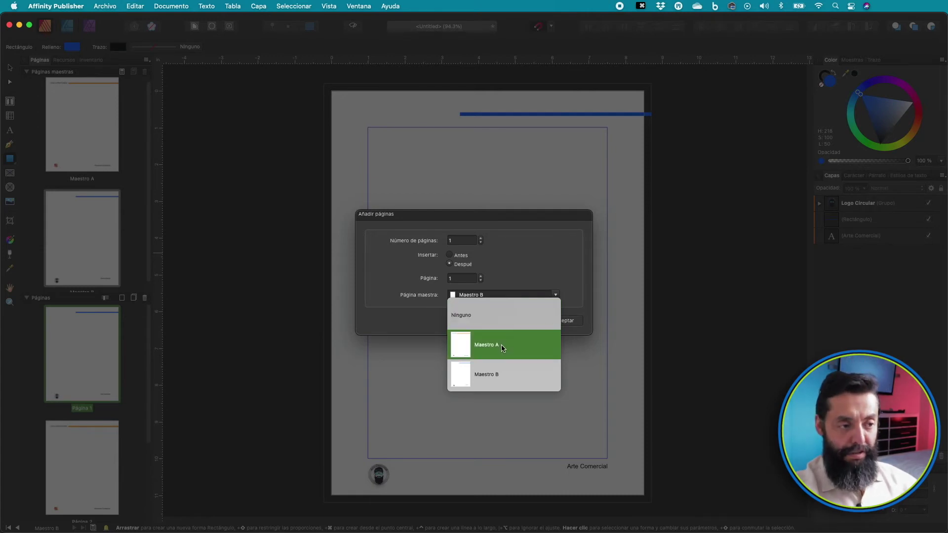
{"action": "left_click", "coordinate": [497, 374]}
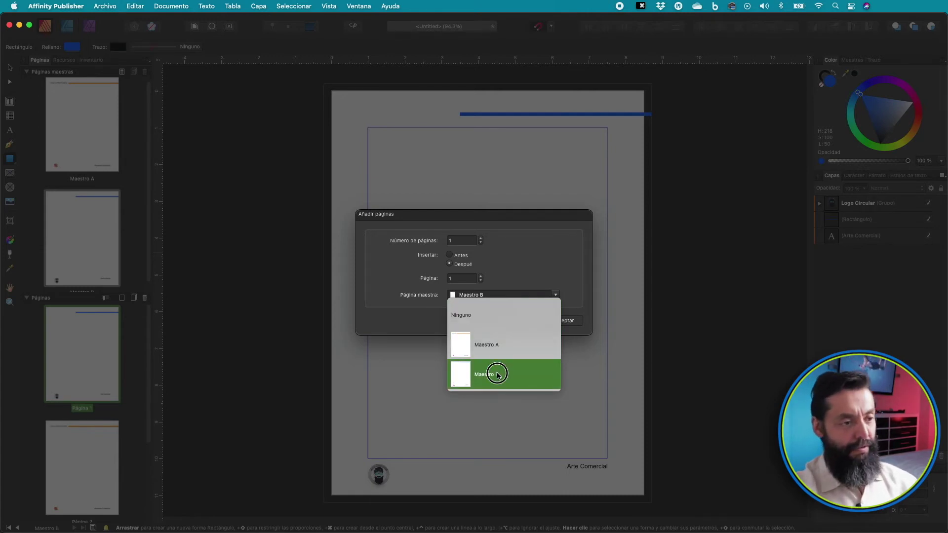
{"action": "left_click", "coordinate": [571, 325]}
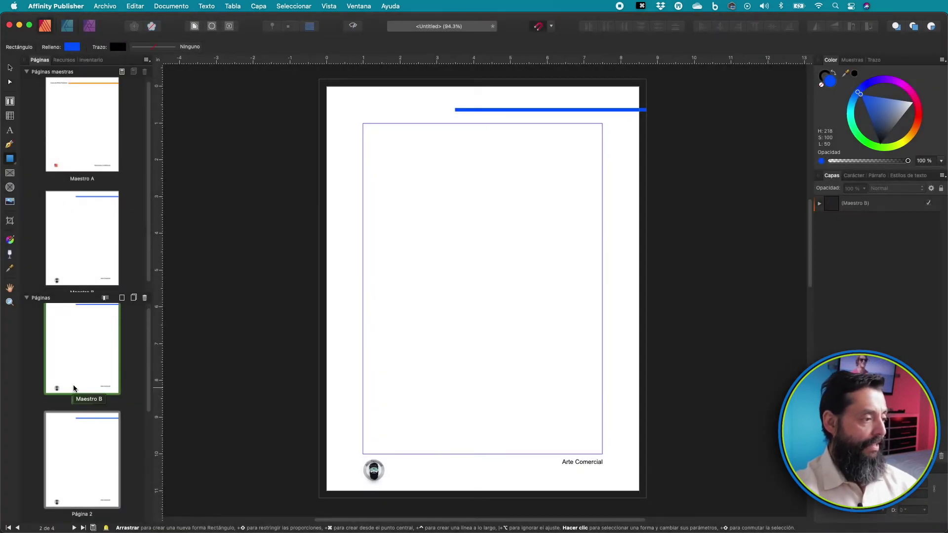
Step: Open Maestro A for editing from the masters list
{"action": "scroll", "coordinate": [79, 380], "scroll_direction": "down", "scroll_amount": 5}
{"action": "scroll", "coordinate": [74, 471], "scroll_direction": "down", "scroll_amount": 1}
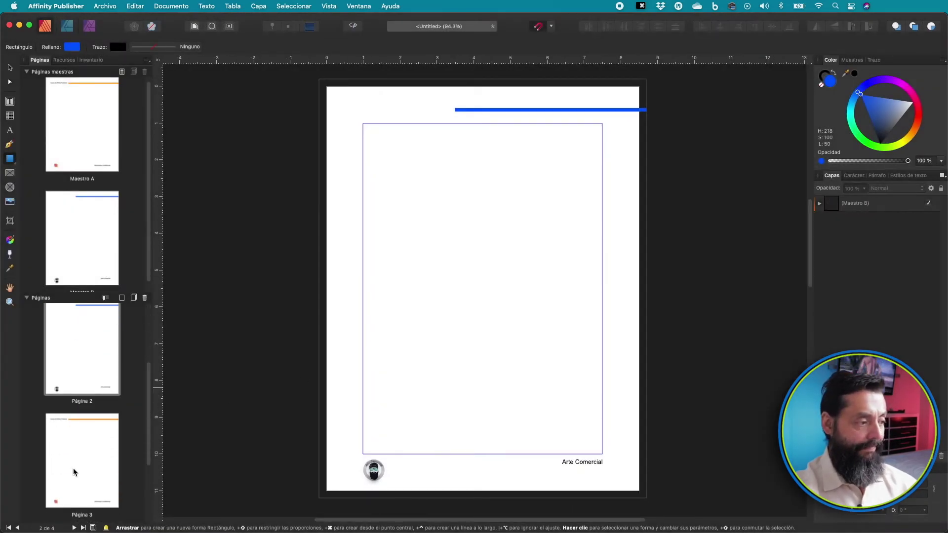
{"action": "scroll", "coordinate": [73, 449], "scroll_direction": "down", "scroll_amount": 5}
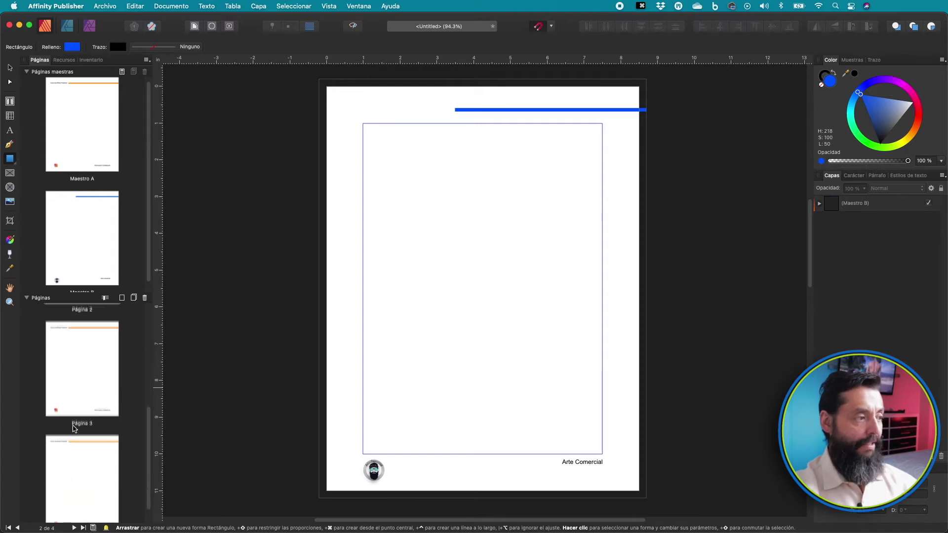
{"action": "scroll", "coordinate": [73, 428], "scroll_direction": "up", "scroll_amount": 10}
{"action": "left_click", "coordinate": [86, 153]}
{"action": "left_click", "coordinate": [86, 152]}
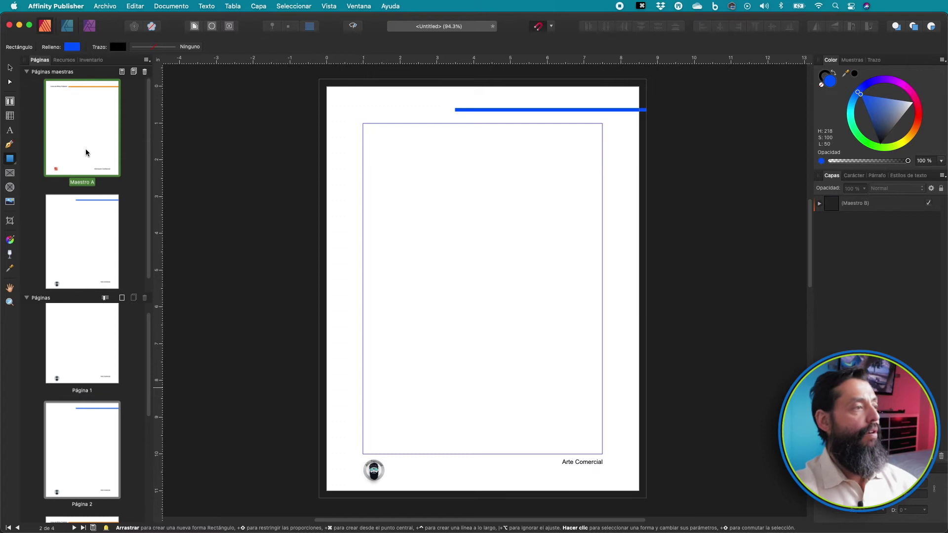
{"action": "double_click", "coordinate": [86, 153]}
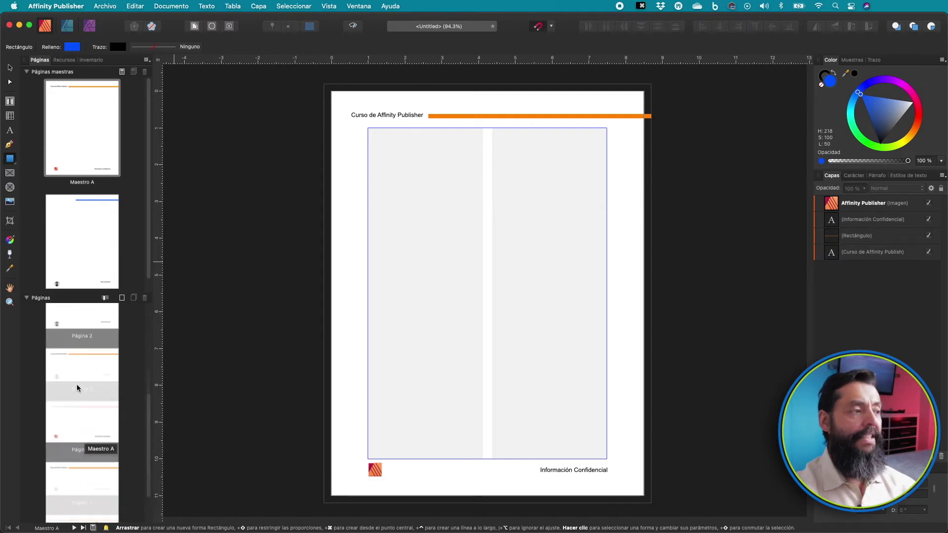
Step: Add artistic text 'Página 1' beside the footer logo on Maestro A
{"action": "scroll", "coordinate": [77, 388], "scroll_direction": "down", "scroll_amount": 1}
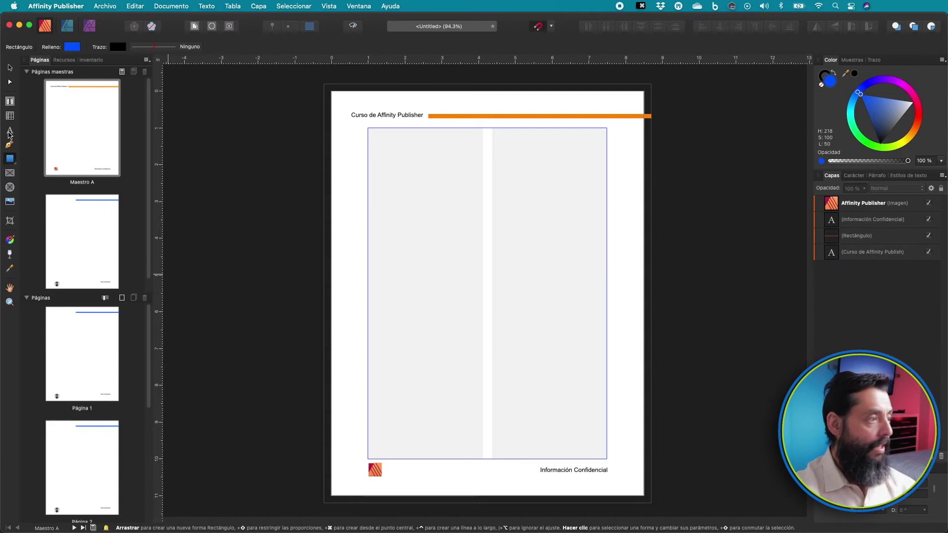
{"action": "left_click", "coordinate": [9, 132]}
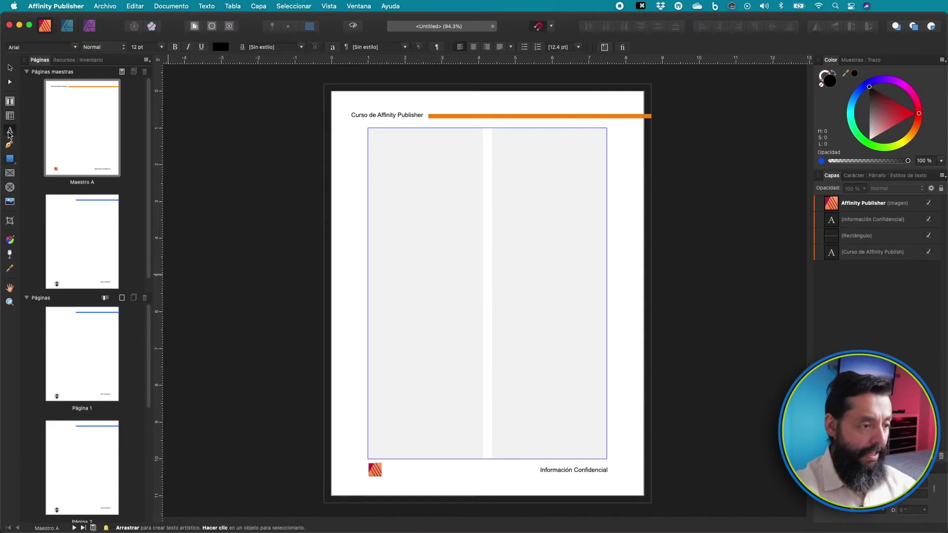
{"action": "left_click", "coordinate": [386, 471]}
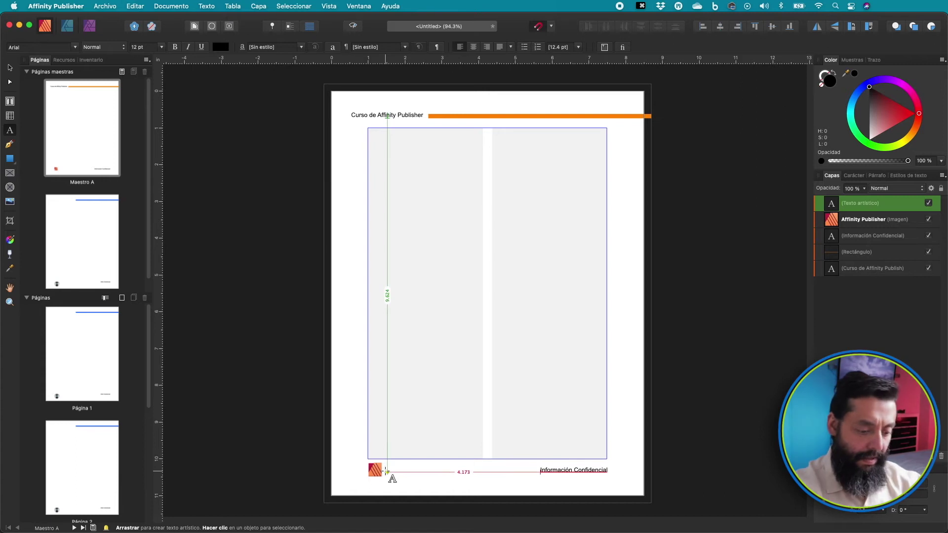
{"action": "type", "text": "P"}
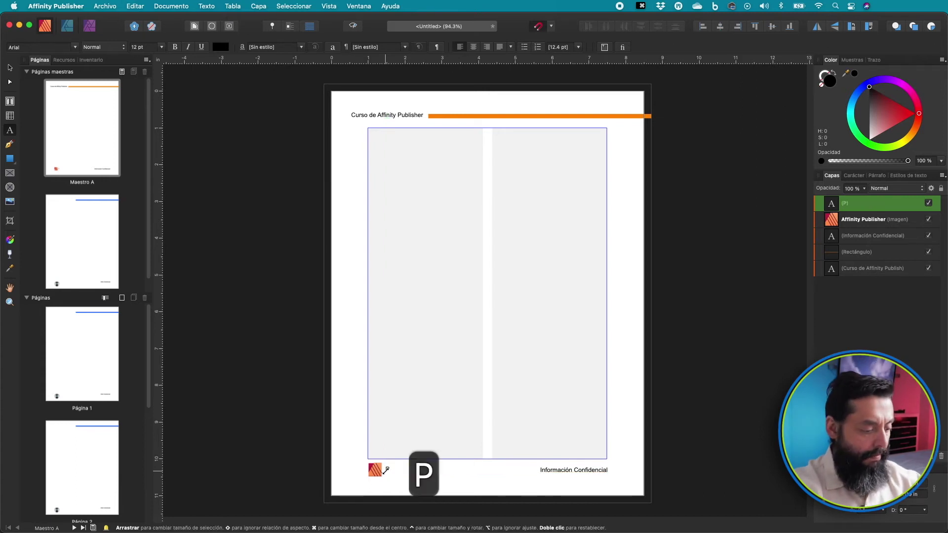
{"action": "type", "text": "ágia"}
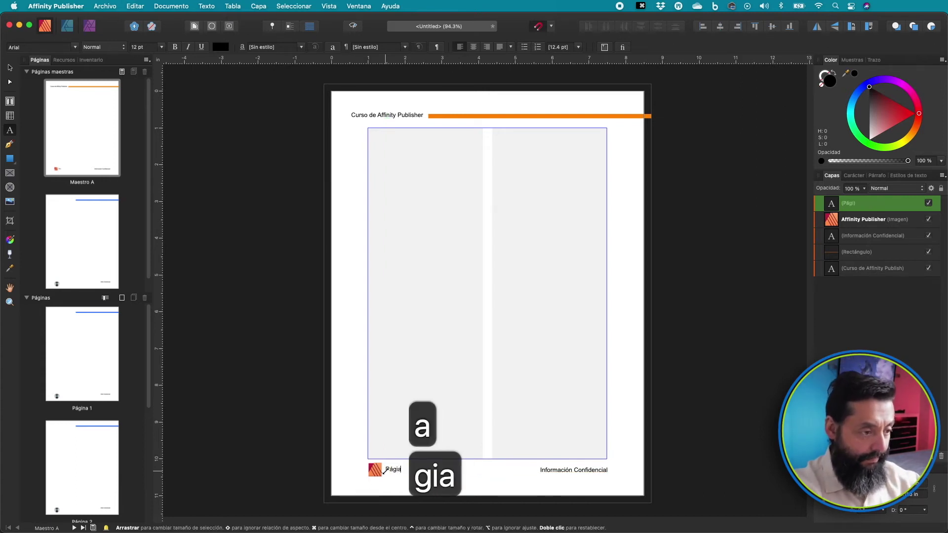
{"action": "key", "text": "BackSpace"}
{"action": "type", "text": "na"}
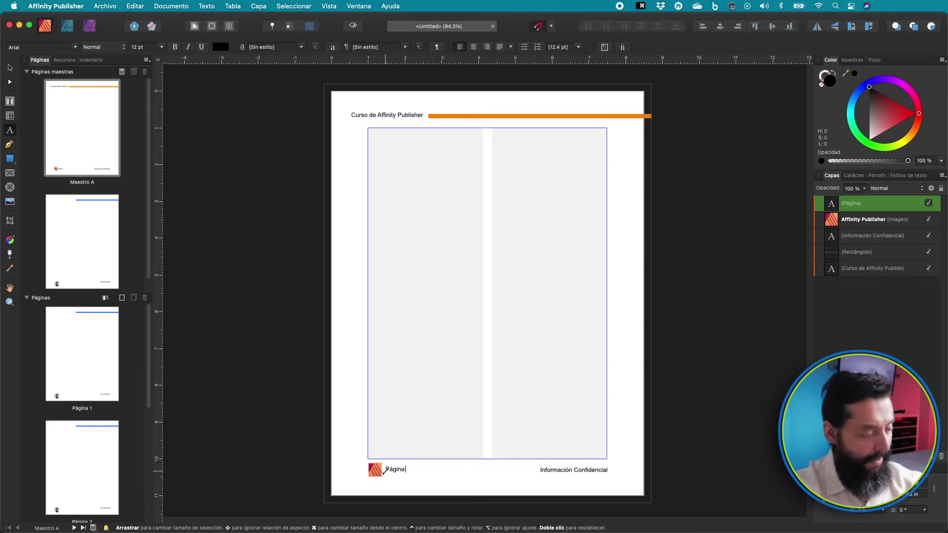
{"action": "type", "text": " 1"}
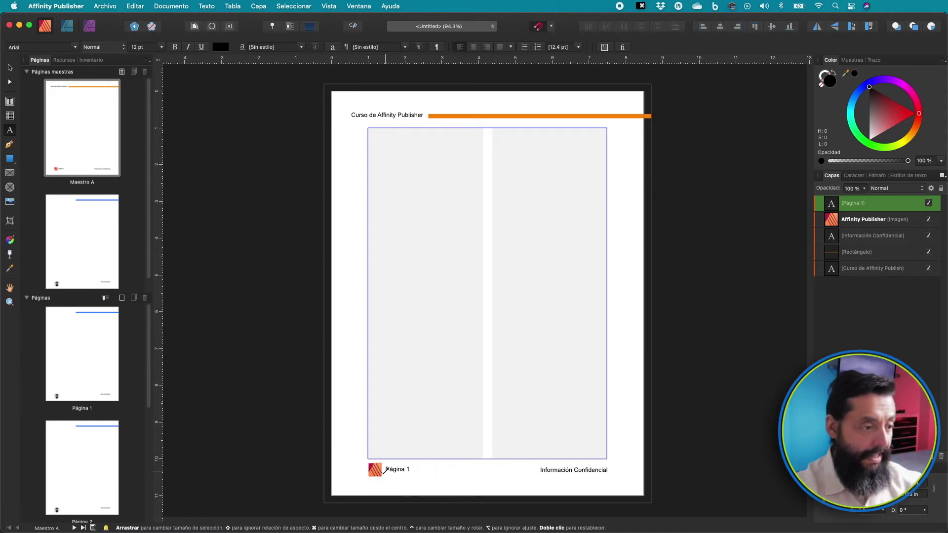
{"action": "key", "text": "Return"}
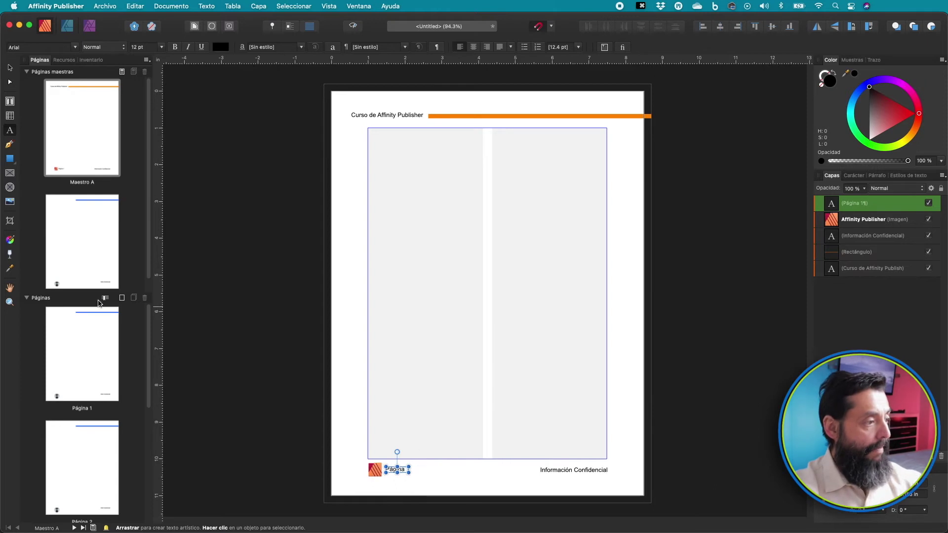
{"action": "scroll", "coordinate": [86, 447], "scroll_direction": "down", "scroll_amount": 2}
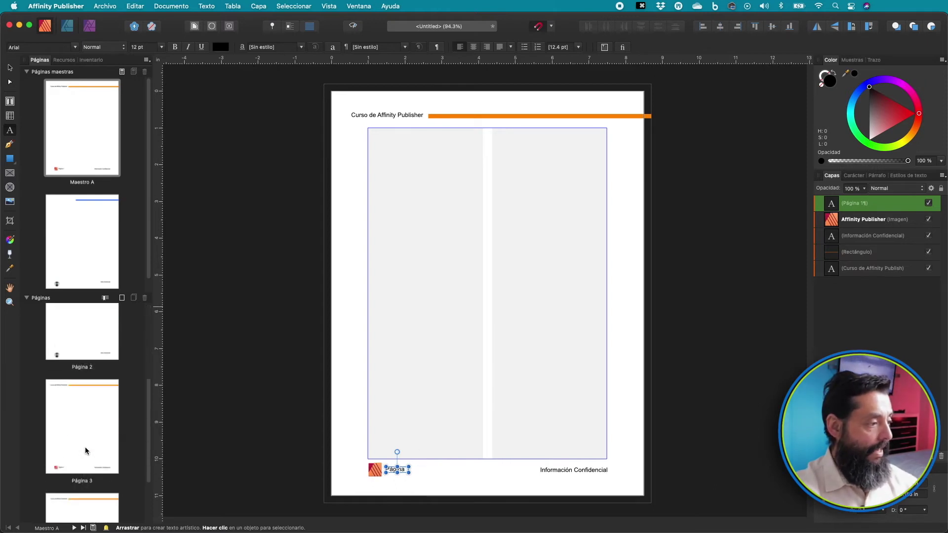
{"action": "scroll", "coordinate": [86, 447], "scroll_direction": "down", "scroll_amount": 5}
{"action": "double_click", "coordinate": [81, 407]}
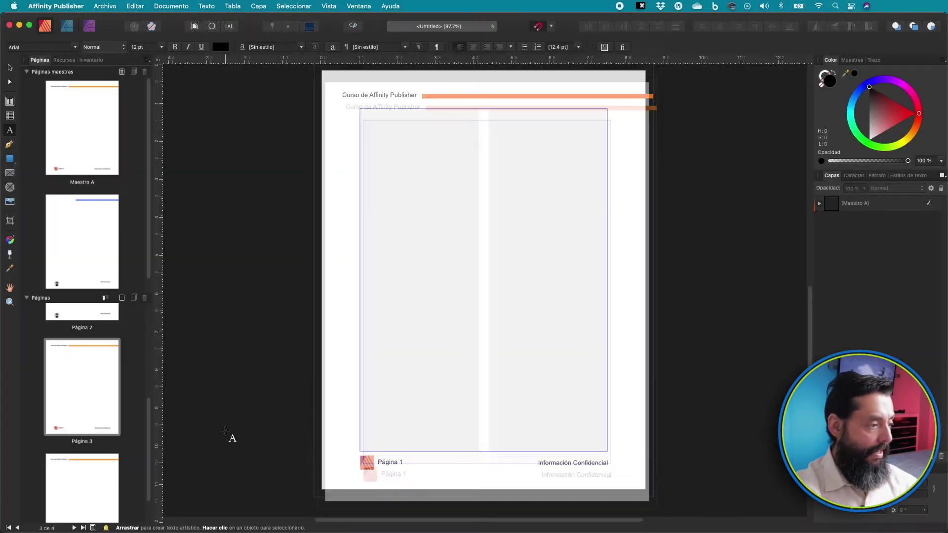
{"action": "scroll", "coordinate": [228, 434], "scroll_direction": "down", "scroll_amount": 5}
{"action": "scroll", "coordinate": [74, 461], "scroll_direction": "down", "scroll_amount": 3}
{"action": "double_click", "coordinate": [66, 463]}
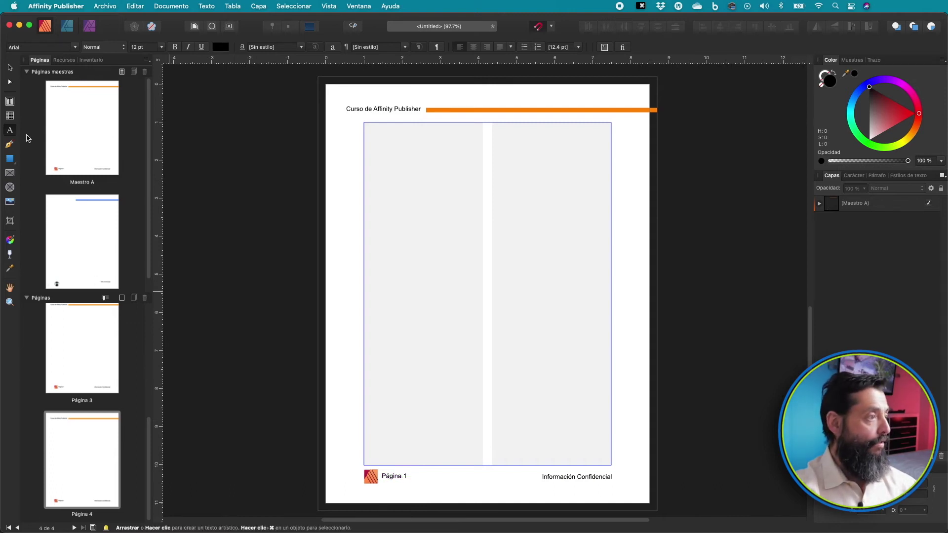
{"action": "double_click", "coordinate": [74, 119]}
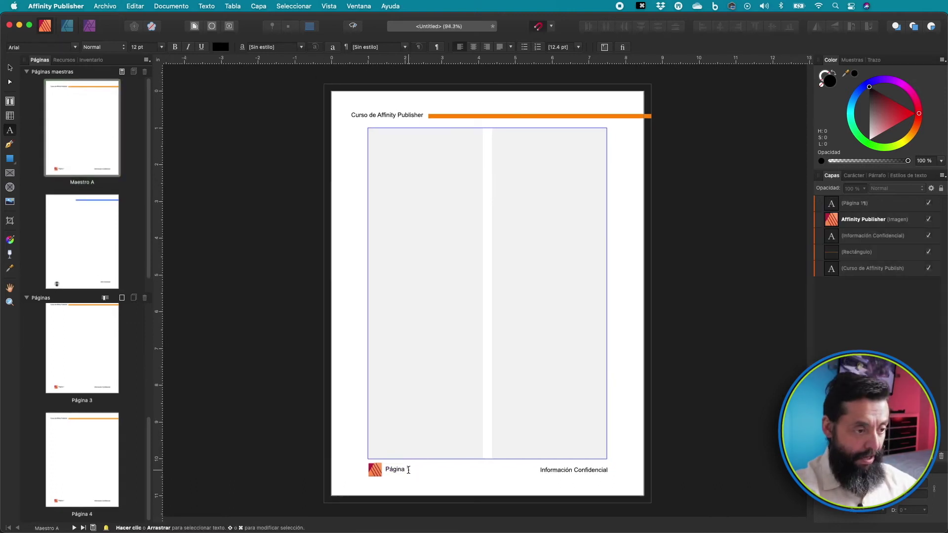
Step: Replace the fixed '1' in Maestro A's footer with a Número de página field
{"action": "left_click", "coordinate": [408, 469]}
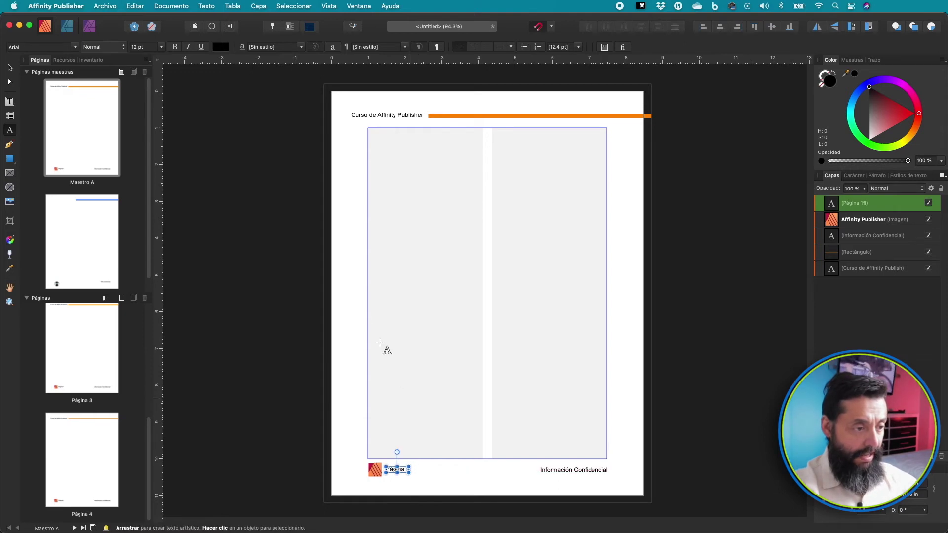
{"action": "key", "text": "BackSpace"}
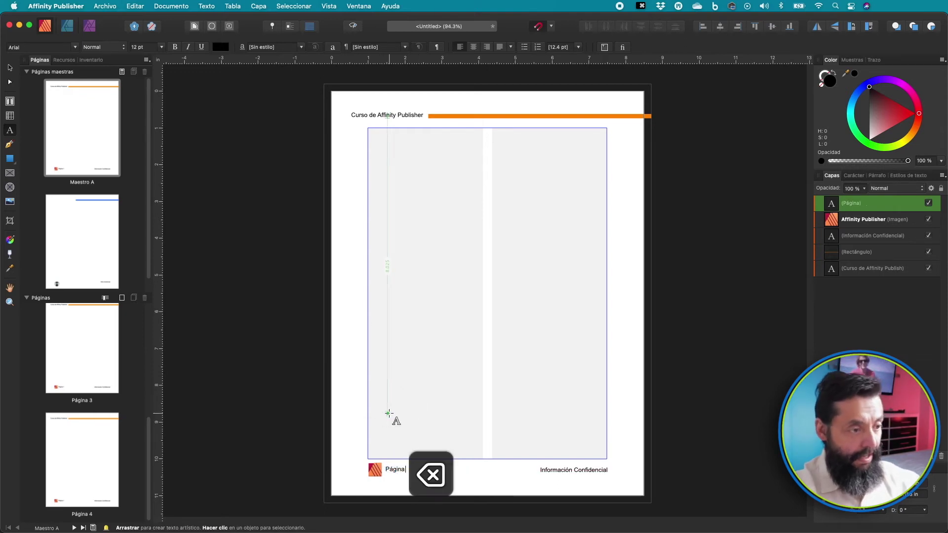
{"action": "key", "text": "Escape"}
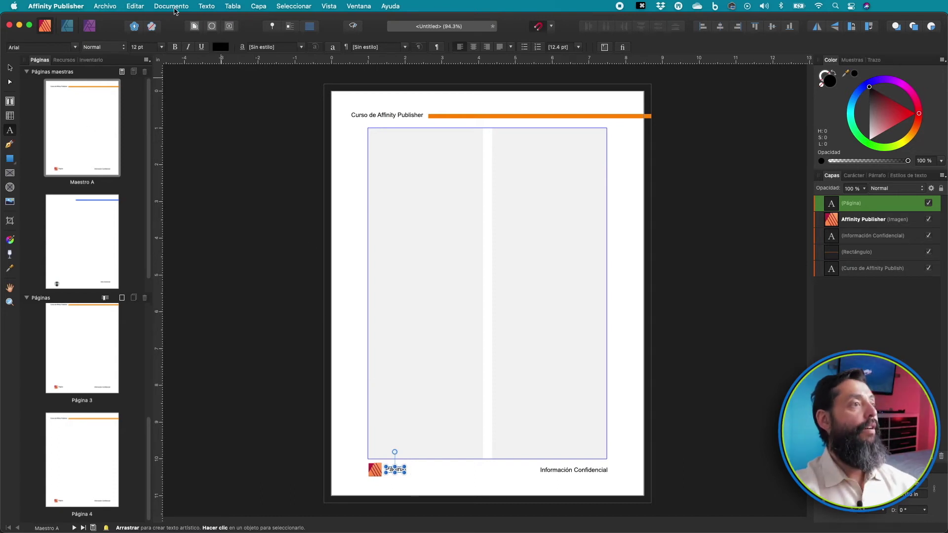
{"action": "left_click", "coordinate": [207, 6]}
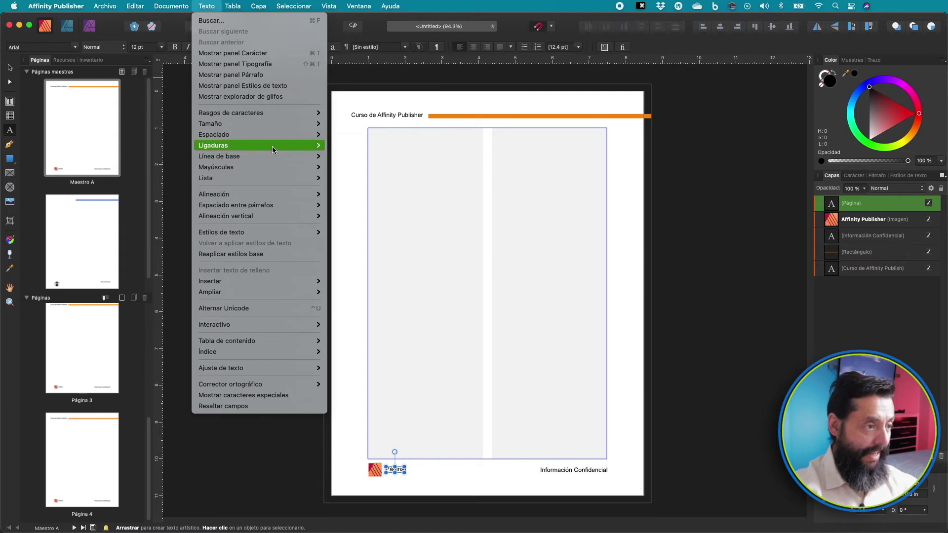
{"action": "mouse_move", "coordinate": [207, 281]}
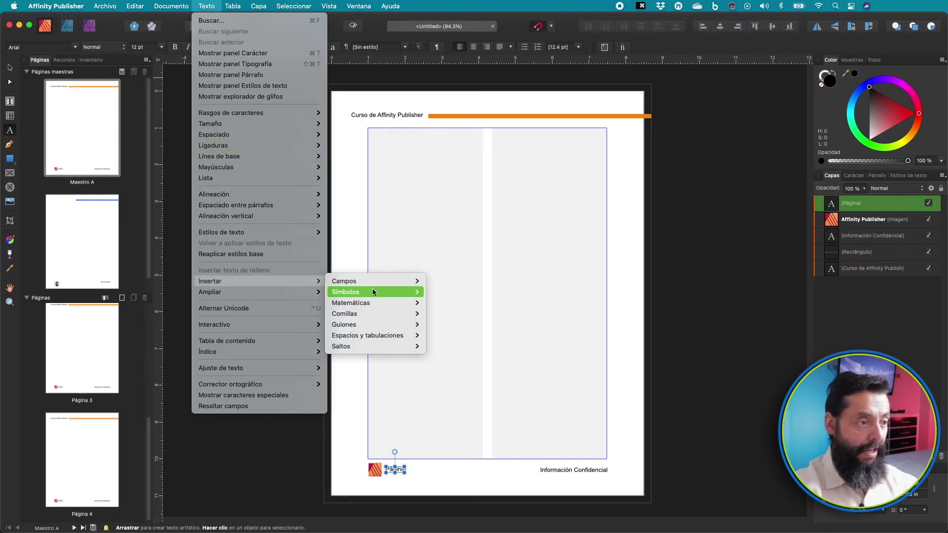
{"action": "mouse_move", "coordinate": [246, 224]}
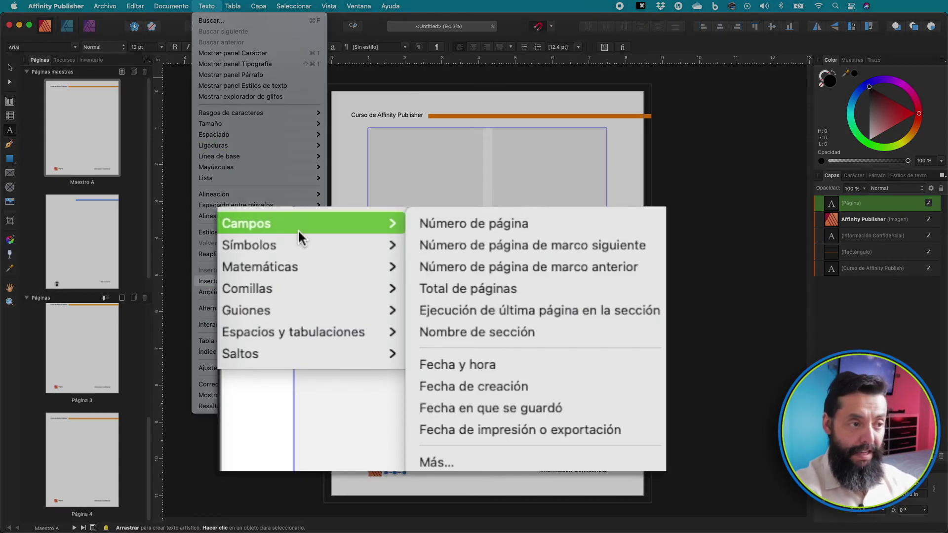
{"action": "left_click", "coordinate": [442, 224]}
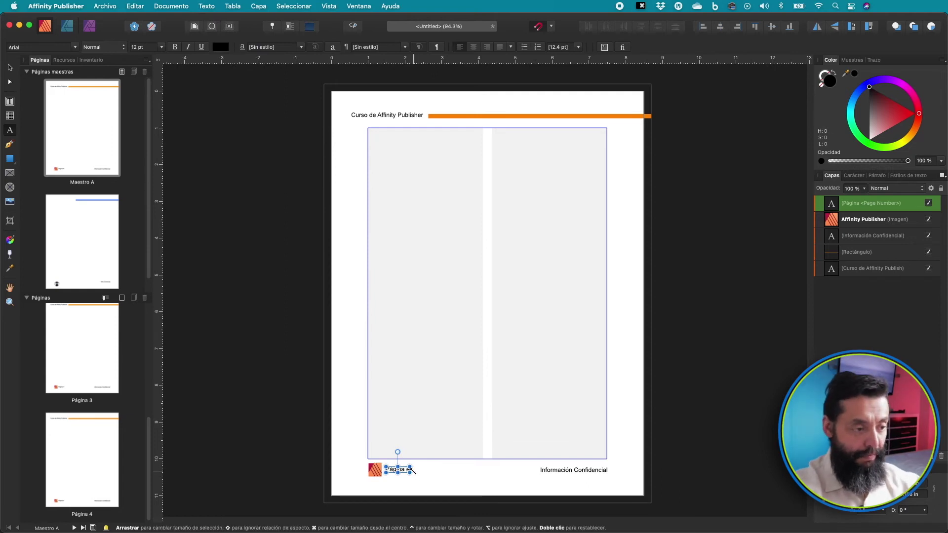
{"action": "key", "text": "Escape"}
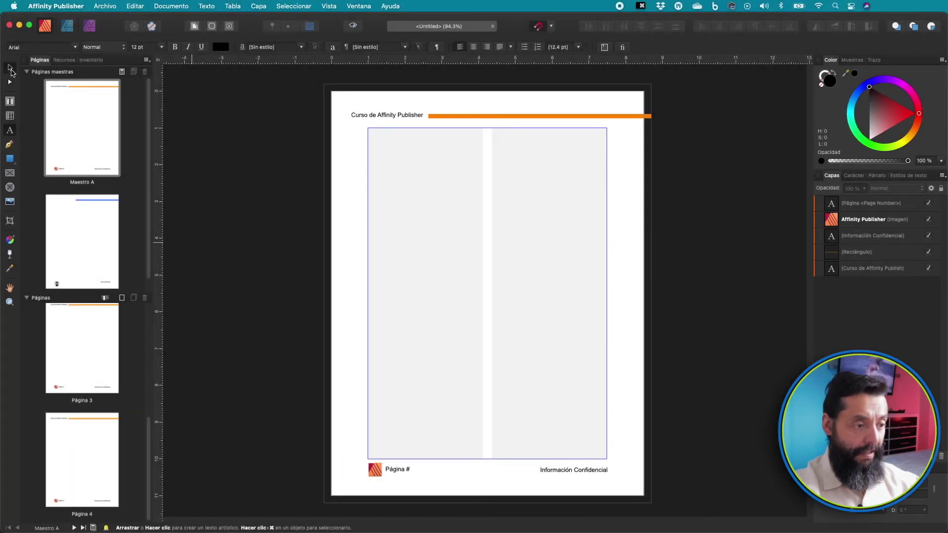
Step: Copy Maestro A's 'Página #' footer frame and paste it into Maestro B
{"action": "left_click", "coordinate": [10, 68]}
{"action": "left_click", "coordinate": [394, 470]}
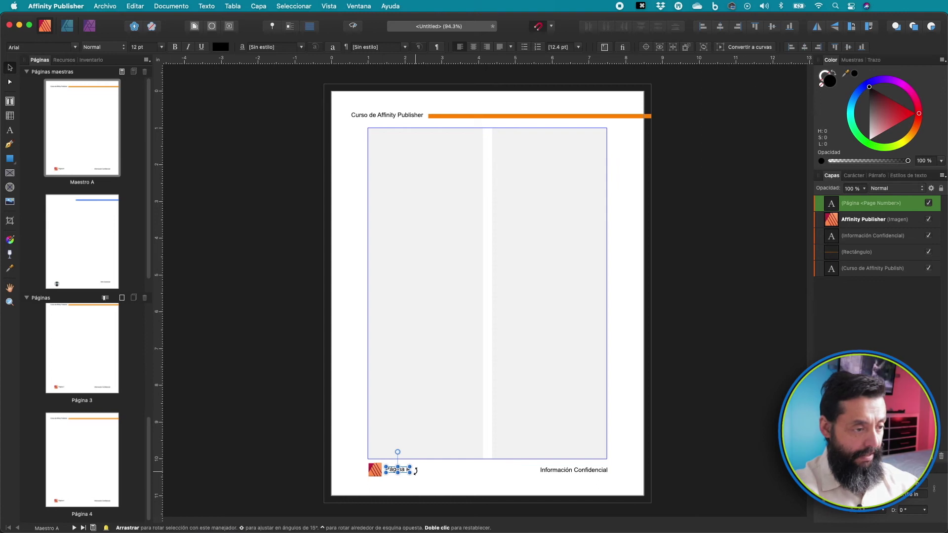
{"action": "key", "text": "super+c"}
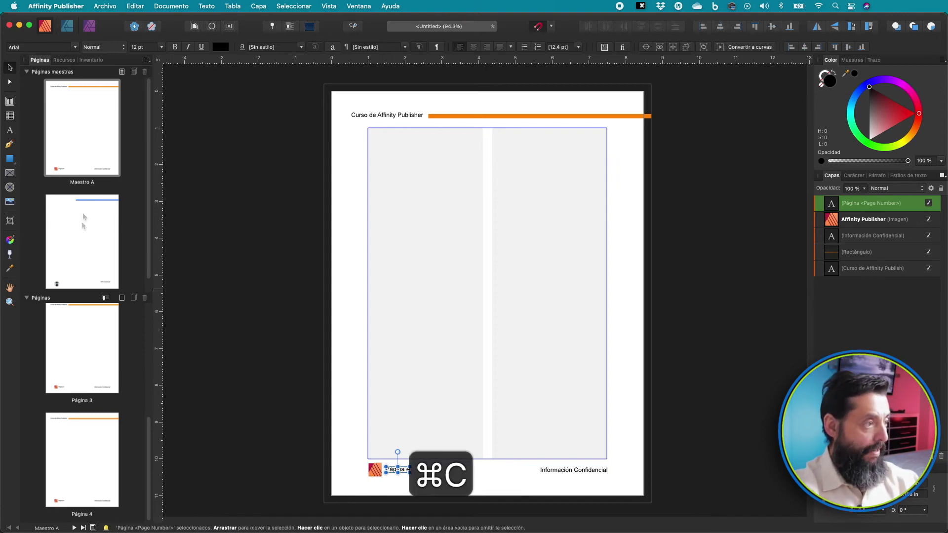
{"action": "double_click", "coordinate": [85, 236]}
{"action": "key", "text": "super+v"}
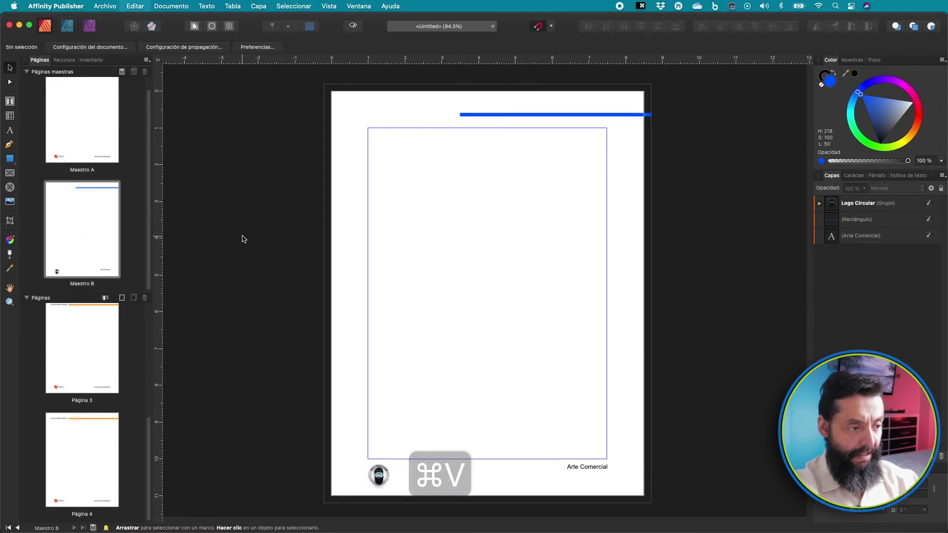
{"action": "key", "text": "super+v"}
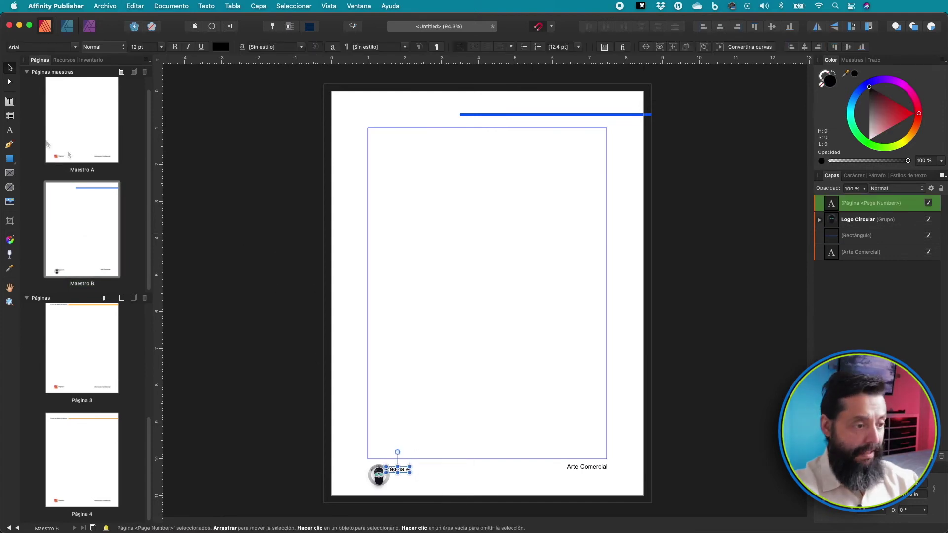
{"action": "left_click", "coordinate": [261, 341]}
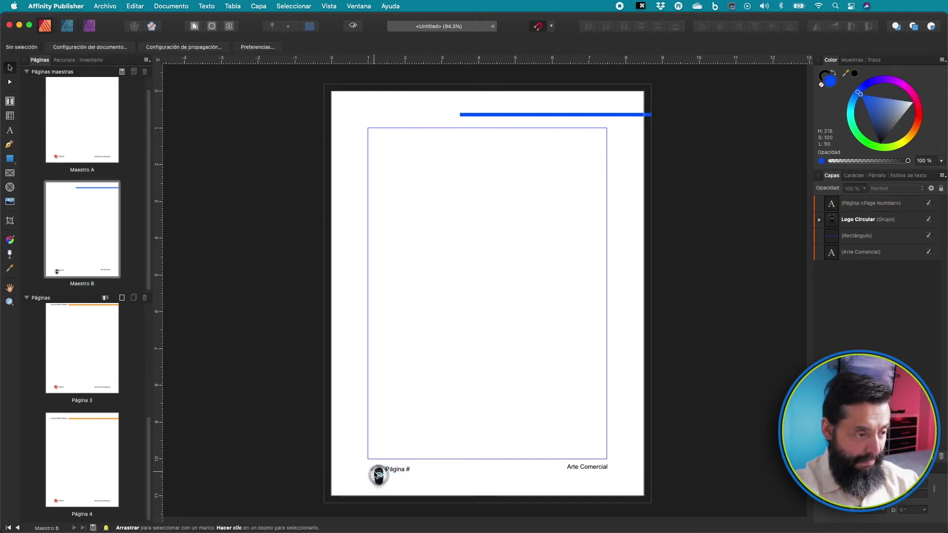
Step: Nudge Maestro B's circular logo into place and view page 3's footer number
{"action": "left_click_drag", "start_coordinate": [376, 475], "coordinate": [368, 472]}
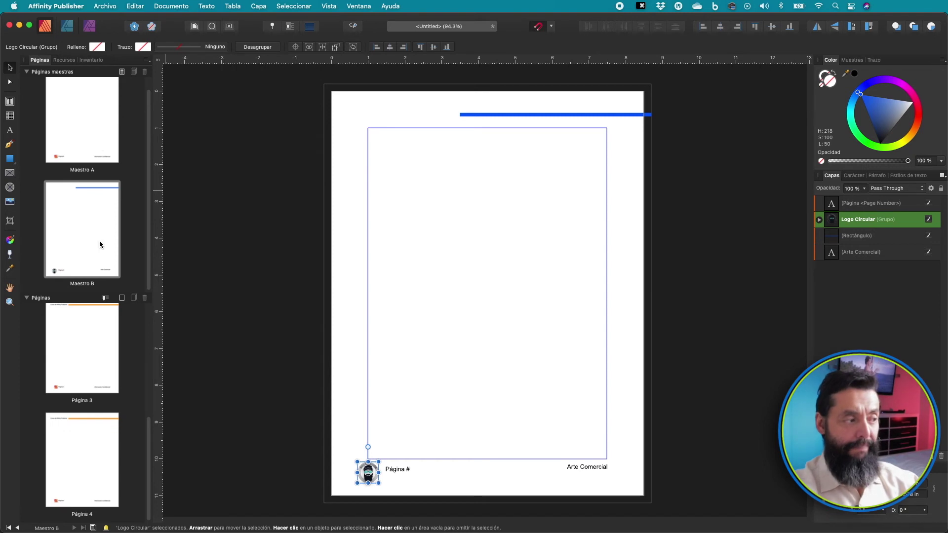
{"action": "left_click", "coordinate": [98, 299]}
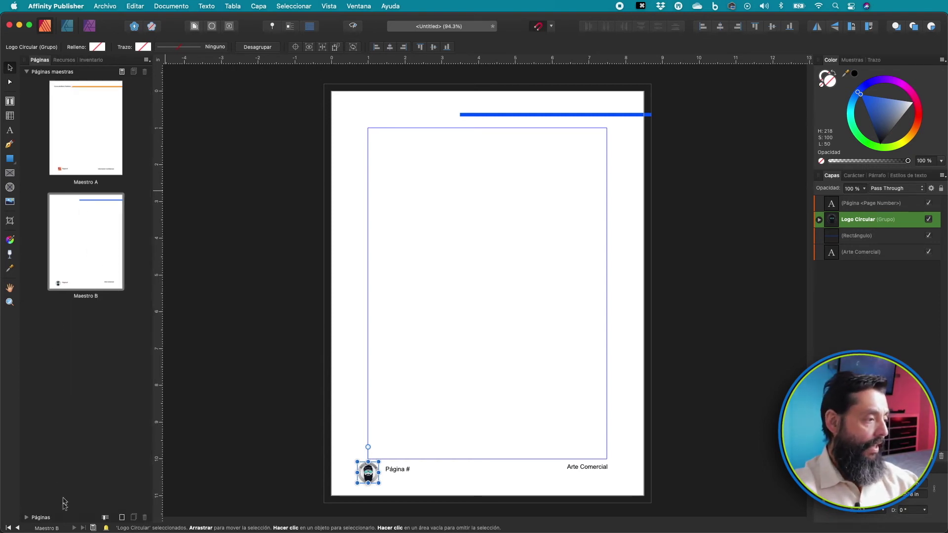
{"action": "left_click", "coordinate": [64, 518]}
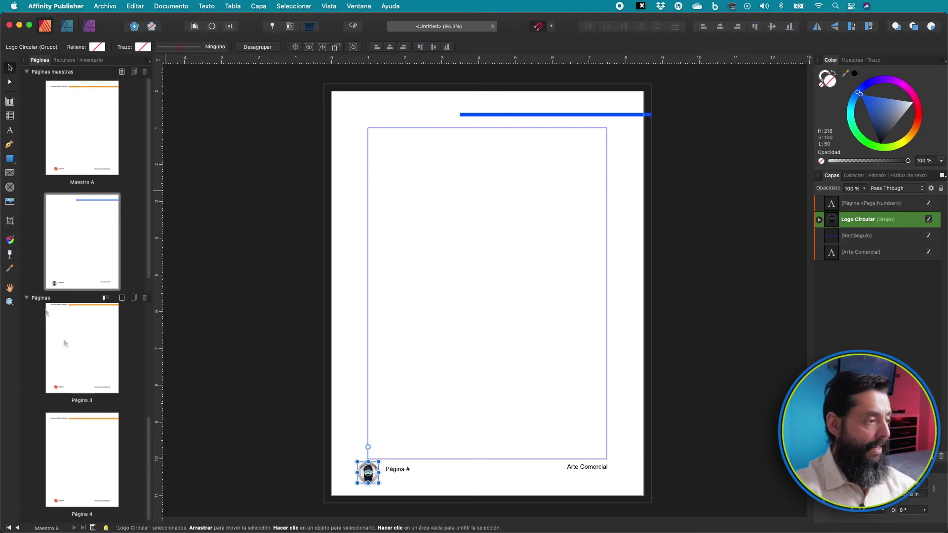
{"action": "left_click", "coordinate": [87, 370]}
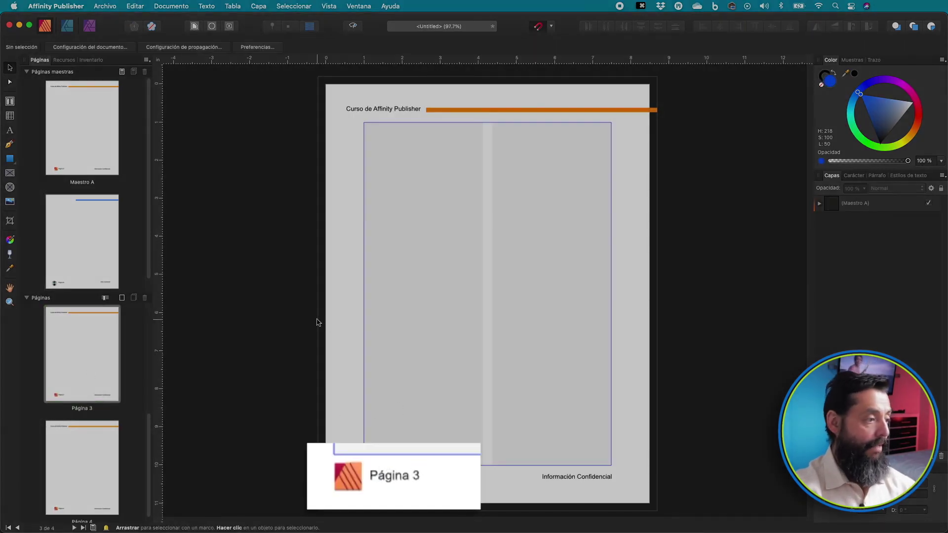
{"action": "scroll", "coordinate": [69, 388], "scroll_direction": "up", "scroll_amount": 5}
{"action": "left_click", "coordinate": [67, 340]}
{"action": "double_click", "coordinate": [66, 333]}
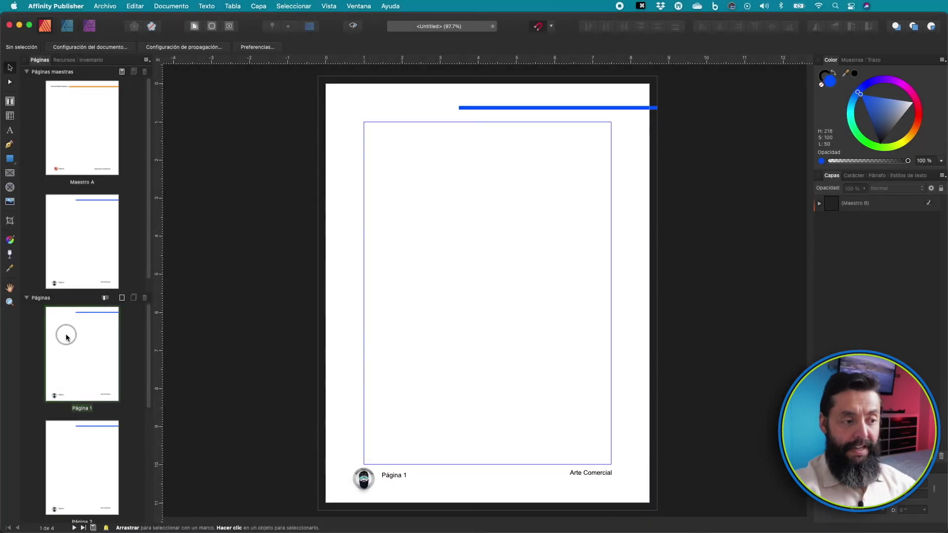
{"action": "scroll", "coordinate": [439, 403], "scroll_direction": "down", "scroll_amount": 5}
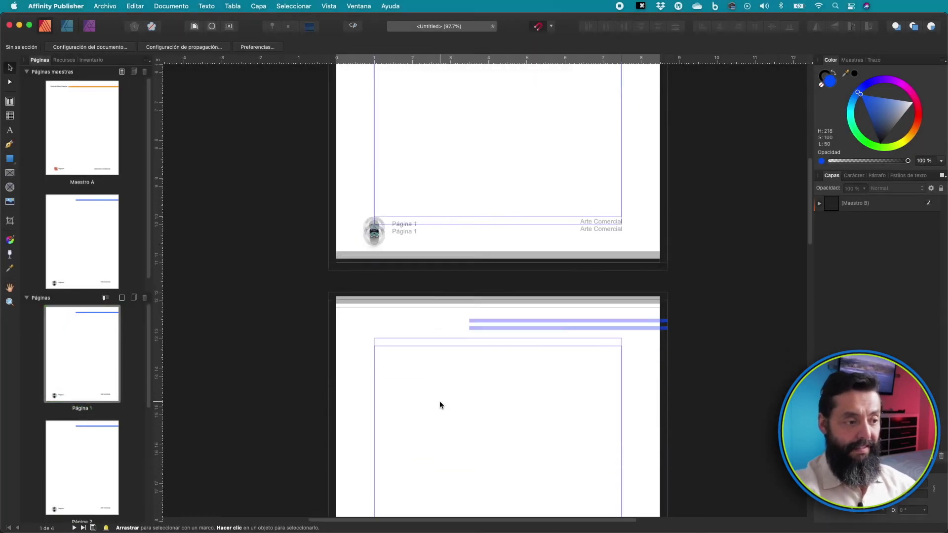
{"action": "scroll", "coordinate": [439, 402], "scroll_direction": "down", "scroll_amount": 3}
{"action": "scroll", "coordinate": [439, 401], "scroll_direction": "down", "scroll_amount": 3}
{"action": "scroll", "coordinate": [419, 402], "scroll_direction": "down", "scroll_amount": 1}
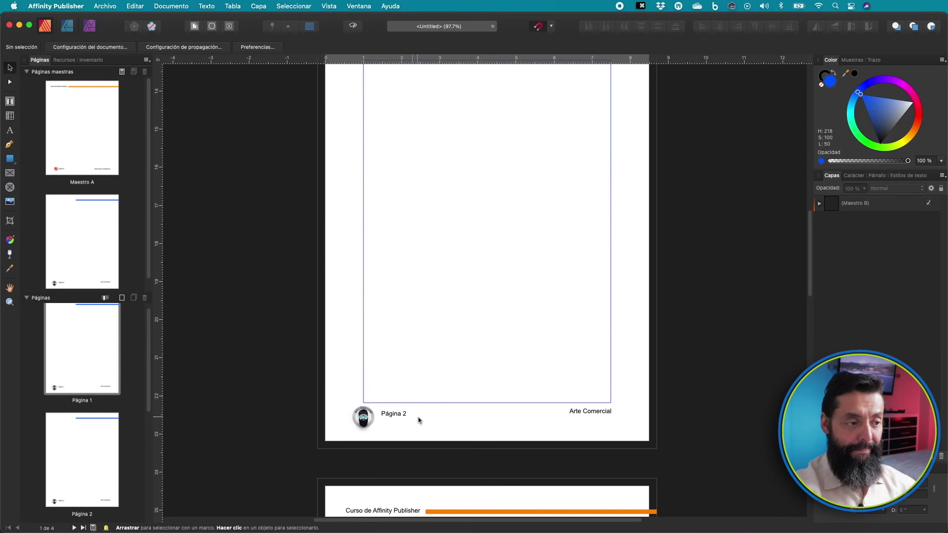
{"action": "scroll", "coordinate": [418, 416], "scroll_direction": "down", "scroll_amount": 10}
{"action": "scroll", "coordinate": [419, 416], "scroll_direction": "down", "scroll_amount": 2}
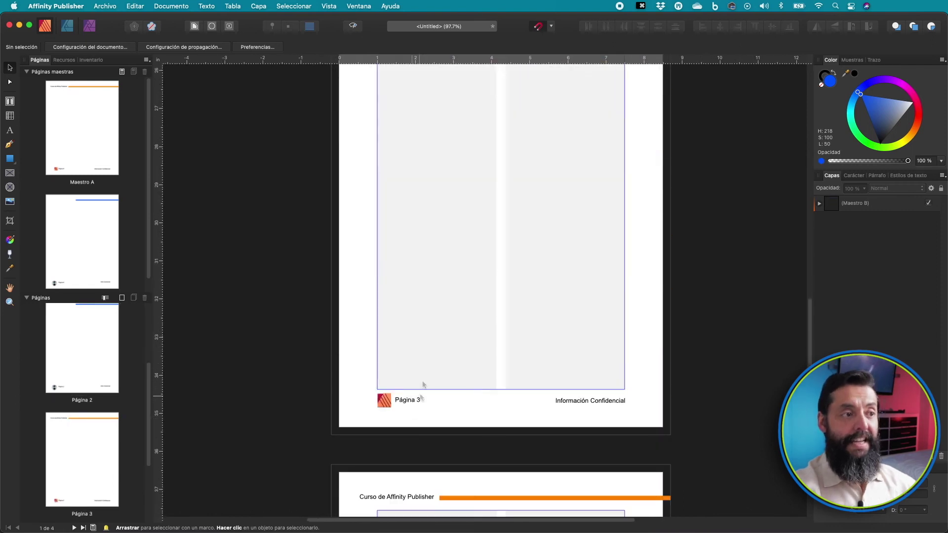
{"action": "scroll", "coordinate": [422, 310], "scroll_direction": "up", "scroll_amount": 4}
{"action": "scroll", "coordinate": [404, 222], "scroll_direction": "up", "scroll_amount": 6}
{"action": "scroll", "coordinate": [407, 229], "scroll_direction": "up", "scroll_amount": 6}
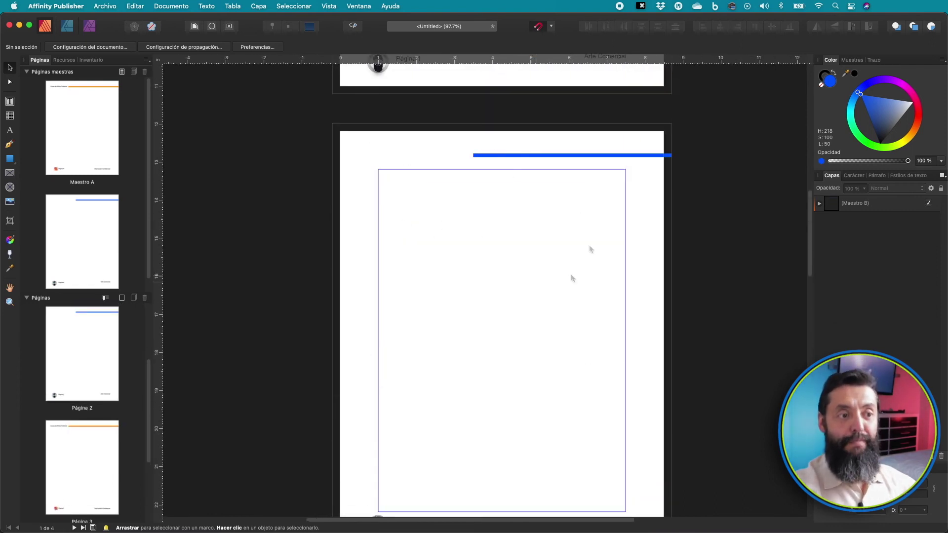
{"action": "scroll", "coordinate": [567, 279], "scroll_direction": "down", "scroll_amount": 5}
{"action": "scroll", "coordinate": [467, 318], "scroll_direction": "down", "scroll_amount": 5}
{"action": "scroll", "coordinate": [438, 327], "scroll_direction": "down", "scroll_amount": 4}
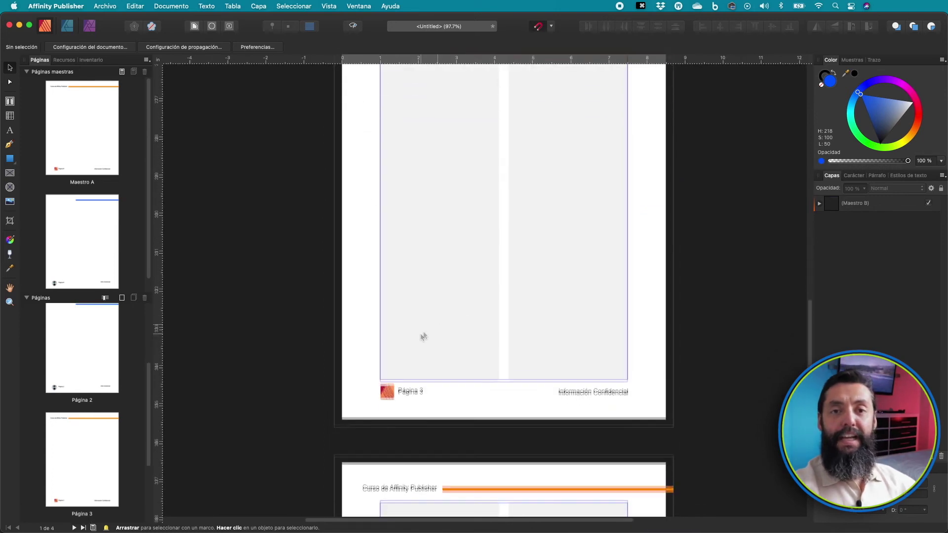
{"action": "scroll", "coordinate": [421, 336], "scroll_direction": "down", "scroll_amount": 1}
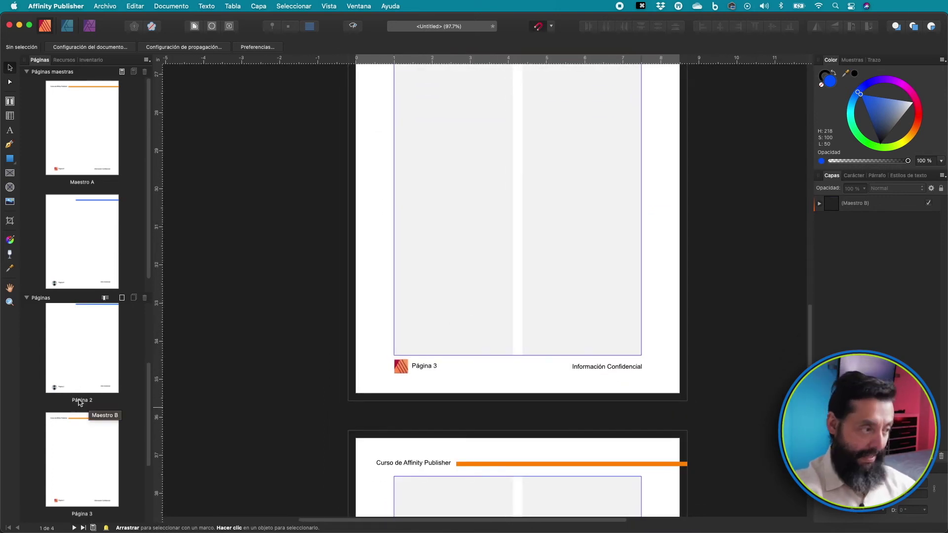
{"action": "scroll", "coordinate": [476, 434], "scroll_direction": "down", "scroll_amount": 10}
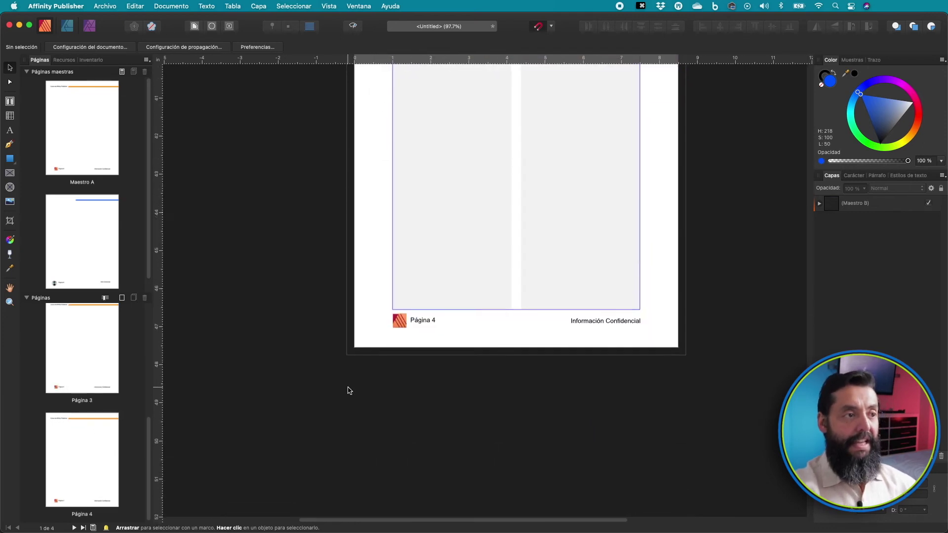
{"action": "scroll", "coordinate": [349, 387], "scroll_direction": "up", "scroll_amount": 10}
{"action": "scroll", "coordinate": [349, 390], "scroll_direction": "up", "scroll_amount": 10}
{"action": "scroll", "coordinate": [348, 390], "scroll_direction": "up", "scroll_amount": 3}
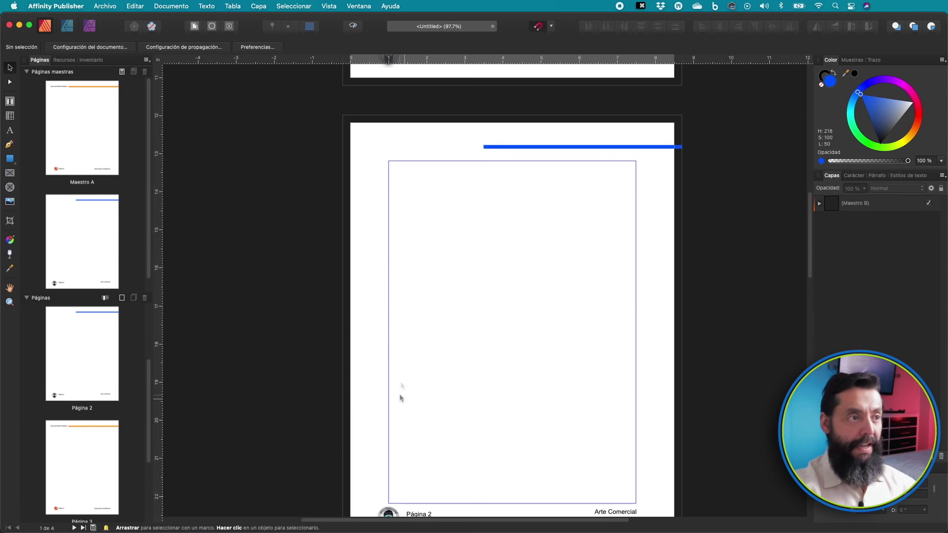
{"action": "scroll", "coordinate": [472, 395], "scroll_direction": "up", "scroll_amount": 10}
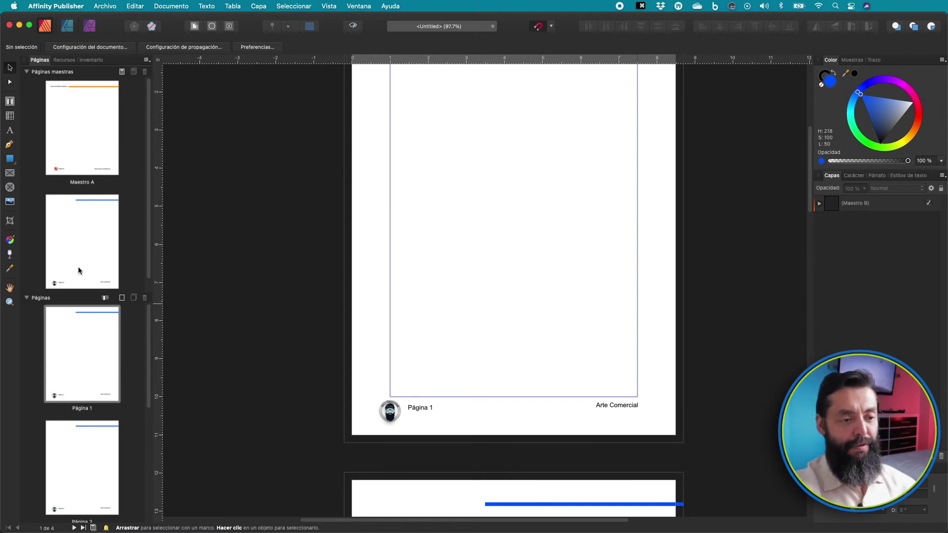
{"action": "scroll", "coordinate": [483, 297], "scroll_direction": "up", "scroll_amount": 5}
{"action": "scroll", "coordinate": [483, 296], "scroll_direction": "down", "scroll_amount": 5}
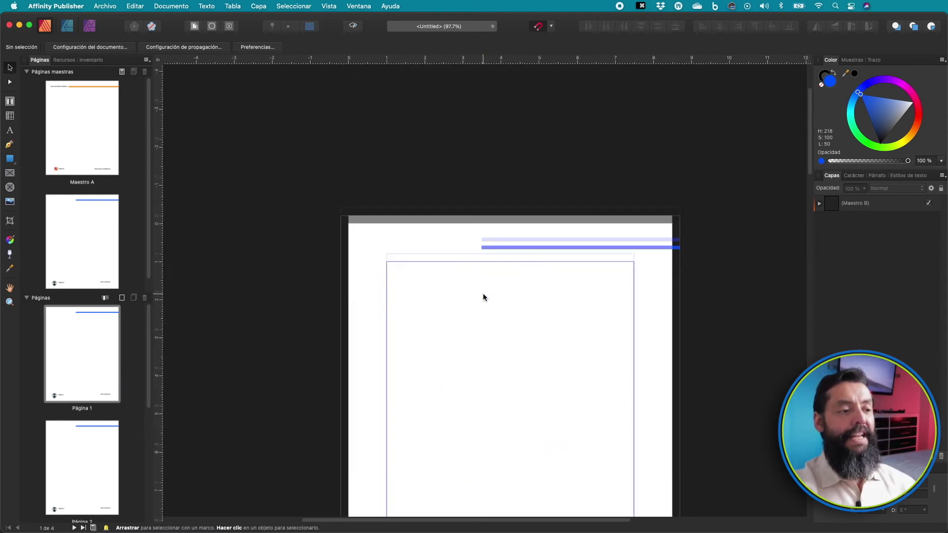
{"action": "scroll", "coordinate": [483, 296], "scroll_direction": "up", "scroll_amount": 2}
{"action": "scroll", "coordinate": [483, 297], "scroll_direction": "up", "scroll_amount": 2}
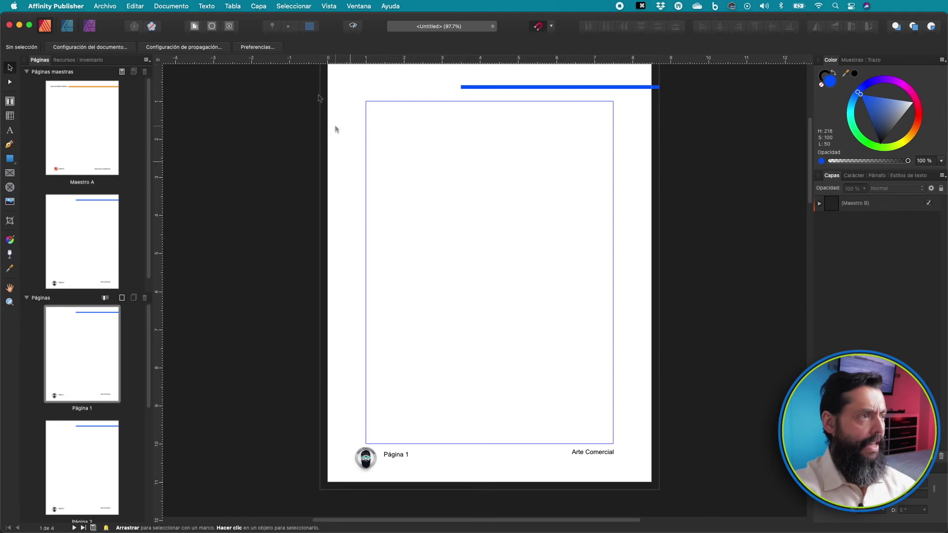
Step: Open Maestro A and select its 'Página #' footer text for editing
{"action": "left_click", "coordinate": [206, 6]}
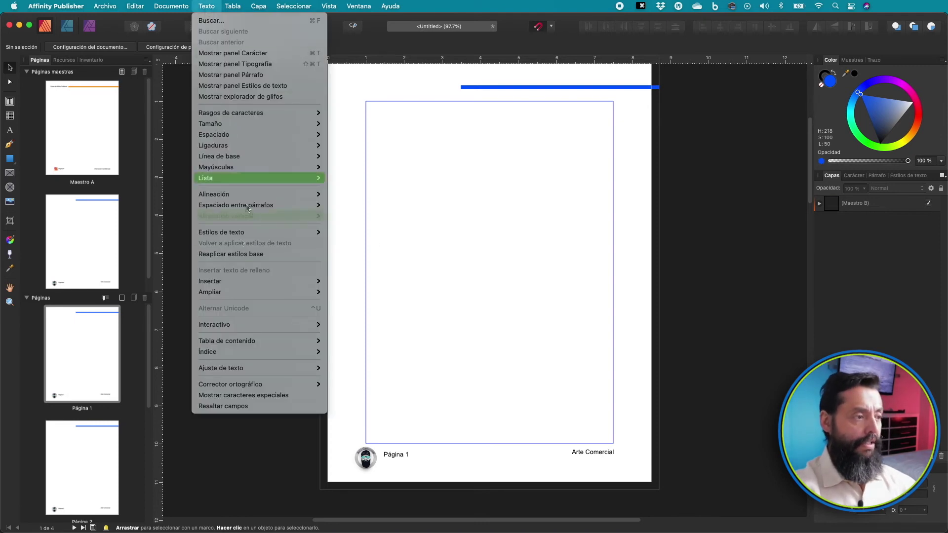
{"action": "mouse_move", "coordinate": [344, 282]}
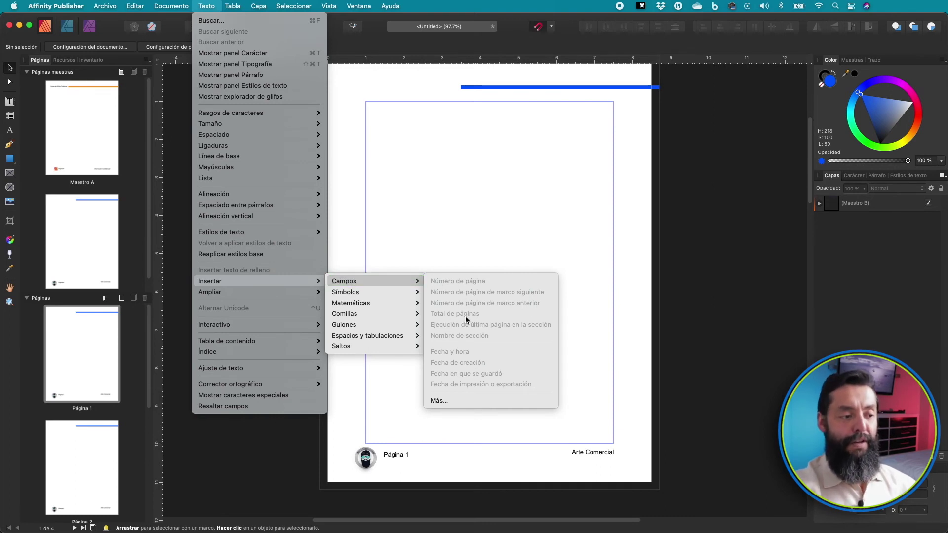
{"action": "left_click", "coordinate": [426, 460]}
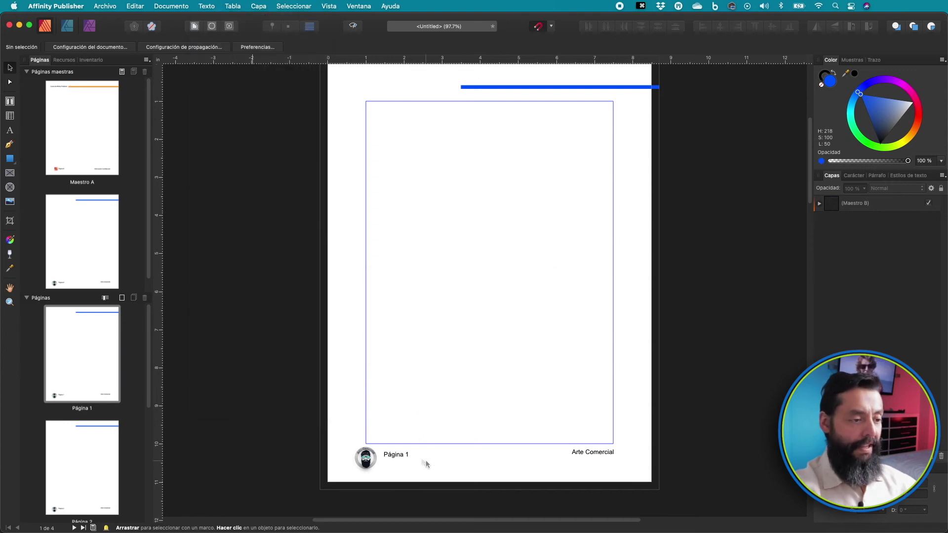
{"action": "left_click", "coordinate": [399, 454]}
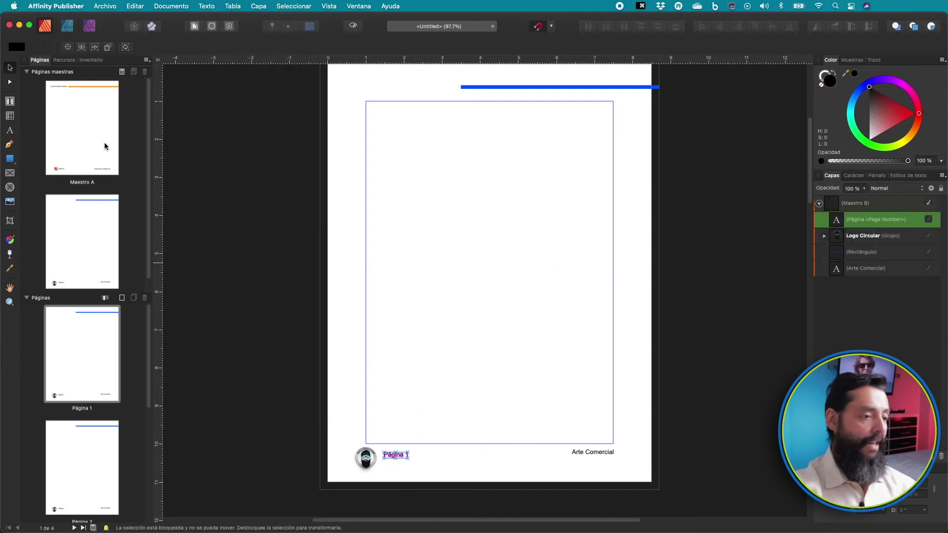
{"action": "double_click", "coordinate": [106, 148]}
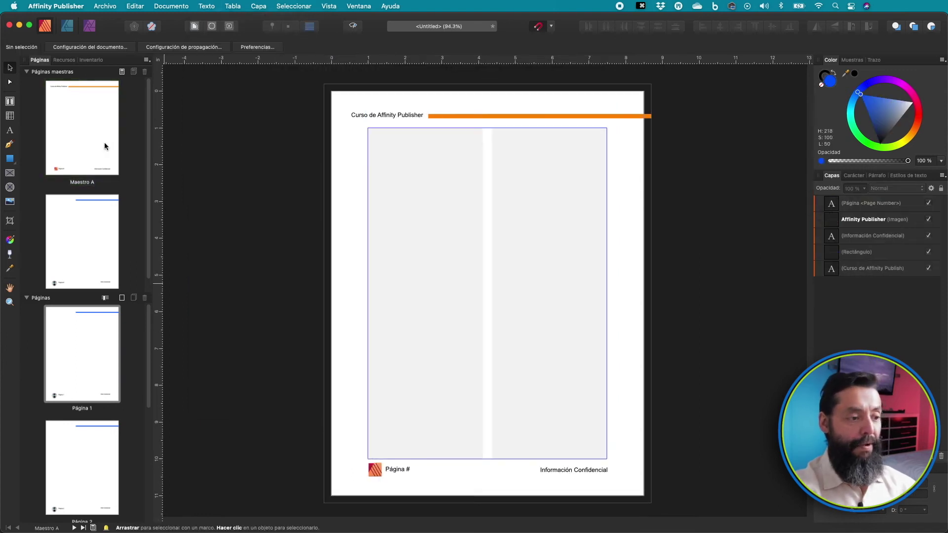
{"action": "left_click", "coordinate": [409, 470]}
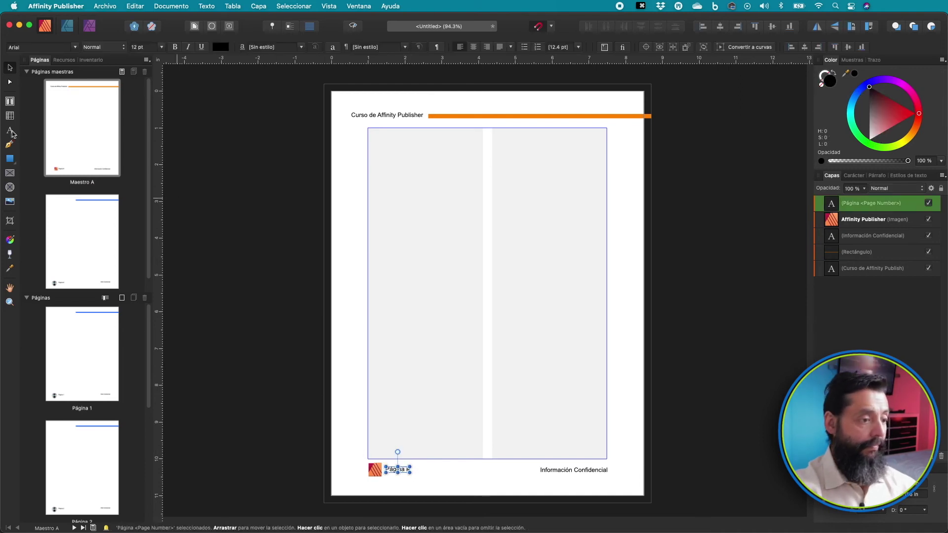
{"action": "left_click", "coordinate": [12, 132]}
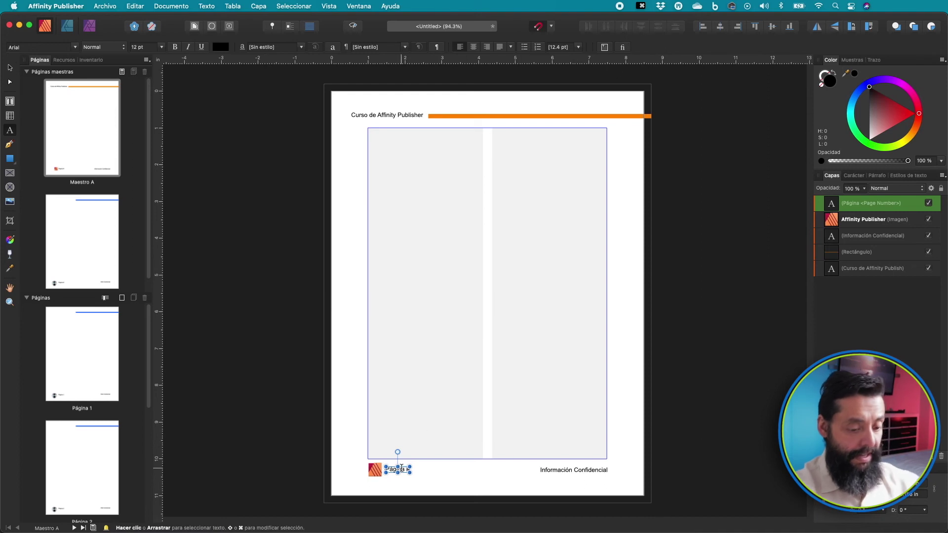
Step: Append ' de ' and a Total de páginas field to Maestro A's footer
{"action": "key", "text": "Right"}
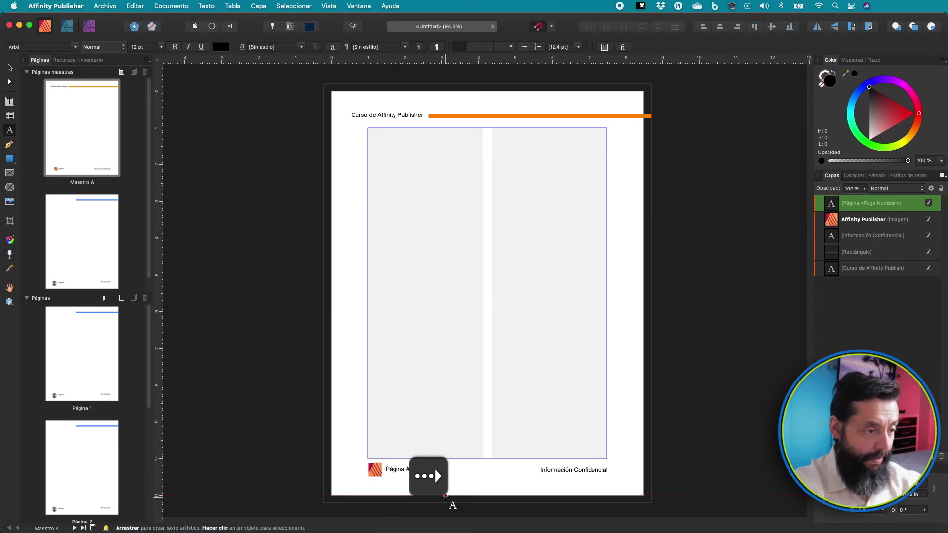
{"action": "key", "text": "Right"}
{"action": "key", "text": "Right"}
{"action": "key", "text": "Right"}
{"action": "key", "text": "Right"}
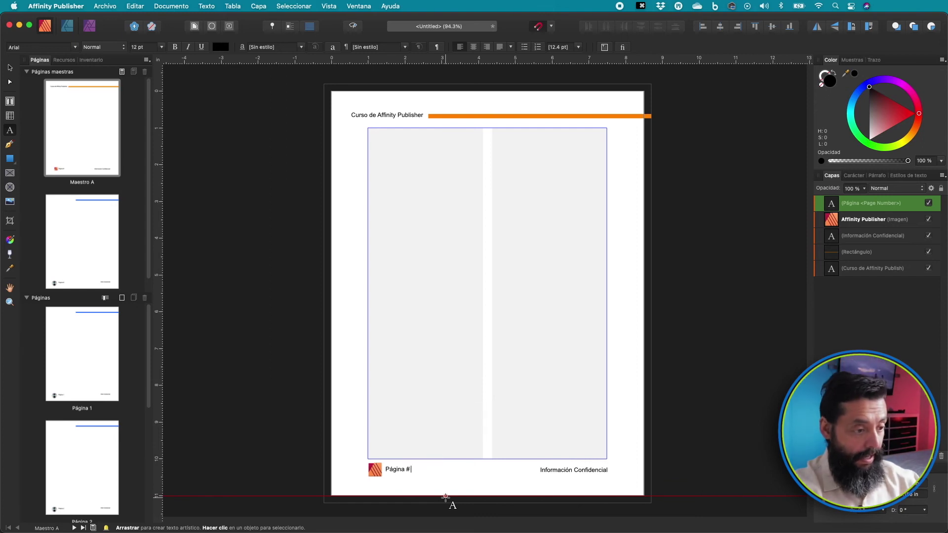
{"action": "type", "text": " de"}
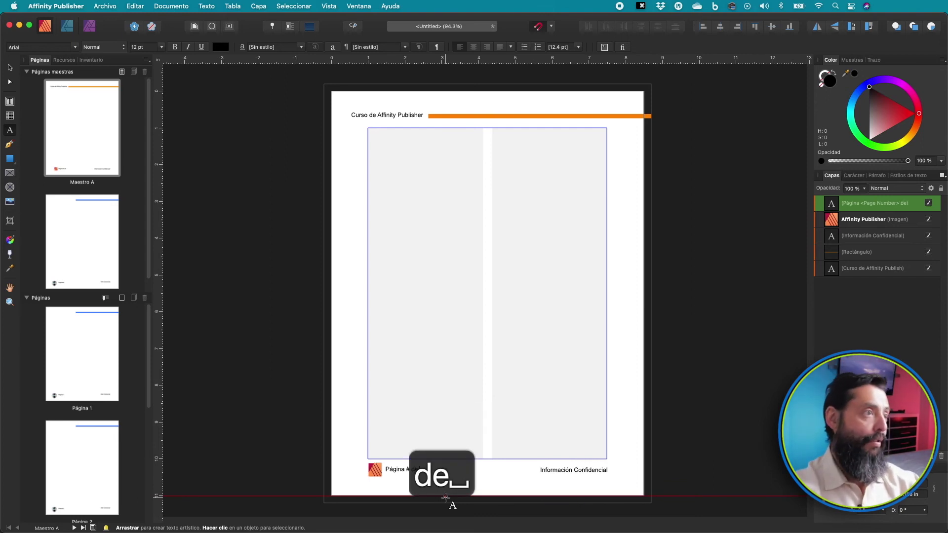
{"action": "left_click", "coordinate": [214, 7]}
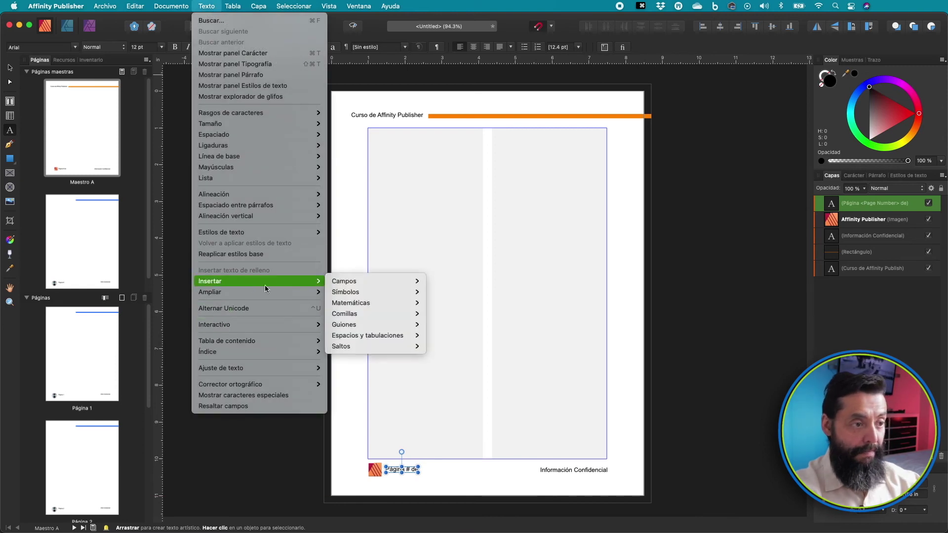
{"action": "mouse_move", "coordinate": [344, 281]}
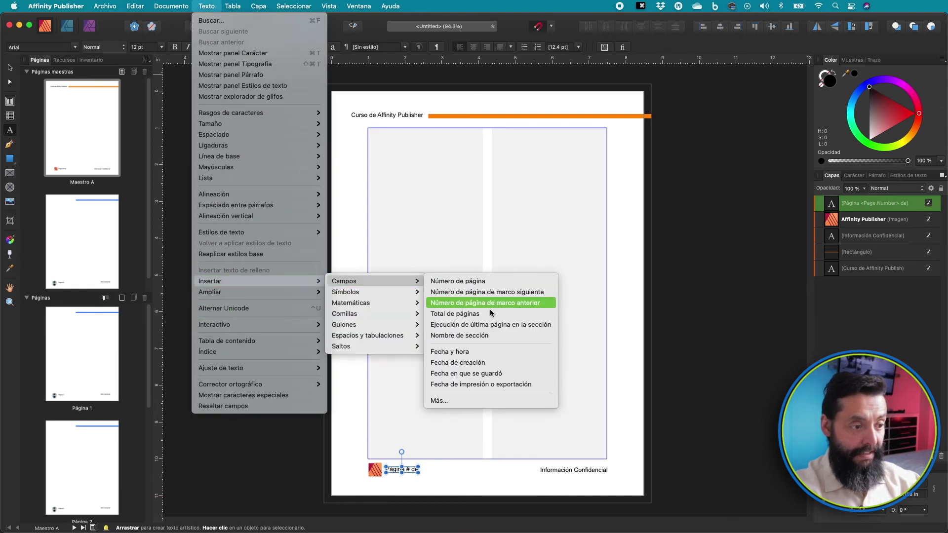
{"action": "left_click", "coordinate": [482, 314]}
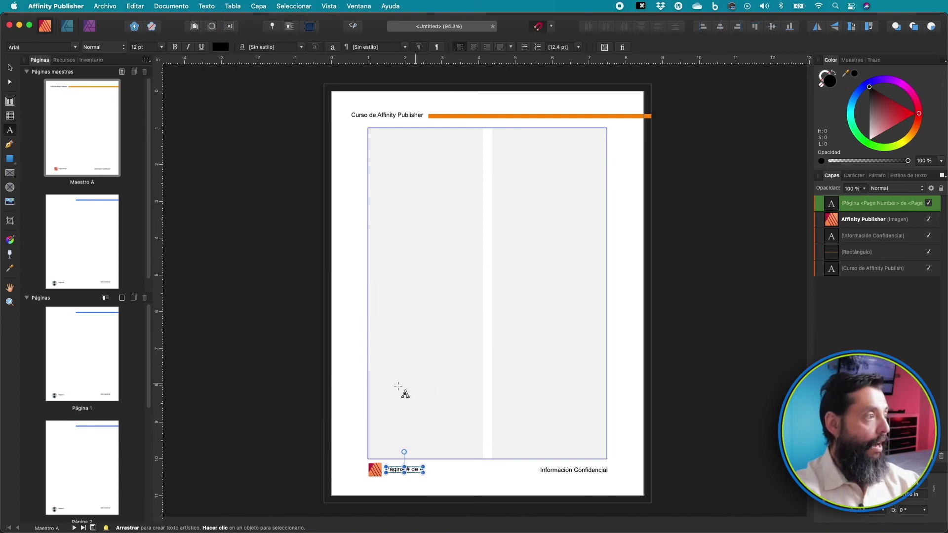
{"action": "left_click", "coordinate": [10, 69]}
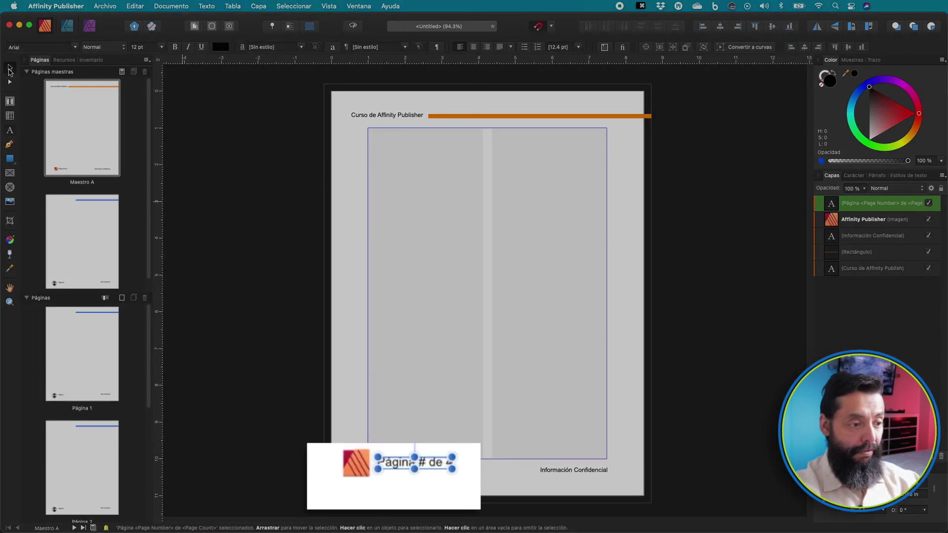
{"action": "left_click", "coordinate": [237, 300]}
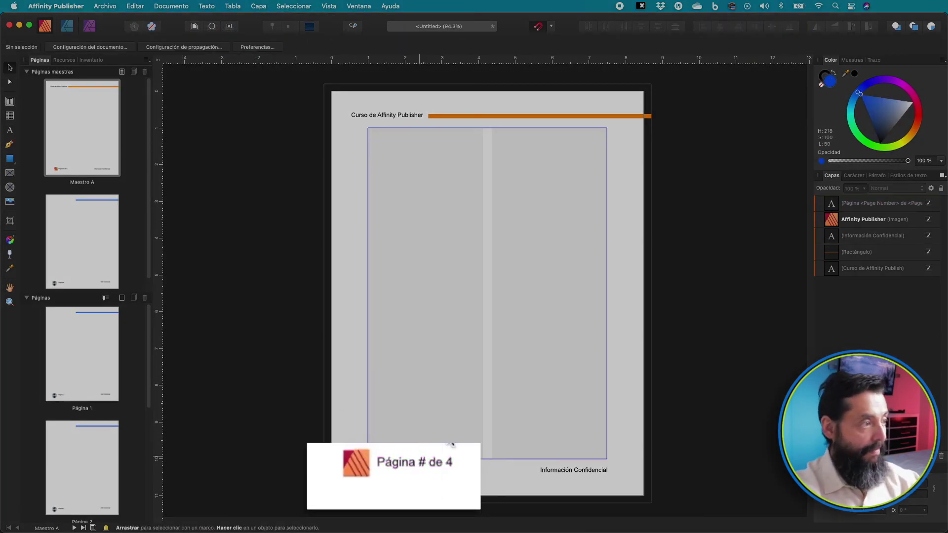
Step: View page 3 to confirm its footer reads 'Página 3 de 4'
{"action": "scroll", "coordinate": [92, 364], "scroll_direction": "down", "scroll_amount": 2}
{"action": "scroll", "coordinate": [92, 363], "scroll_direction": "down", "scroll_amount": 3}
{"action": "scroll", "coordinate": [93, 363], "scroll_direction": "down", "scroll_amount": 3}
{"action": "scroll", "coordinate": [93, 363], "scroll_direction": "down", "scroll_amount": 3}
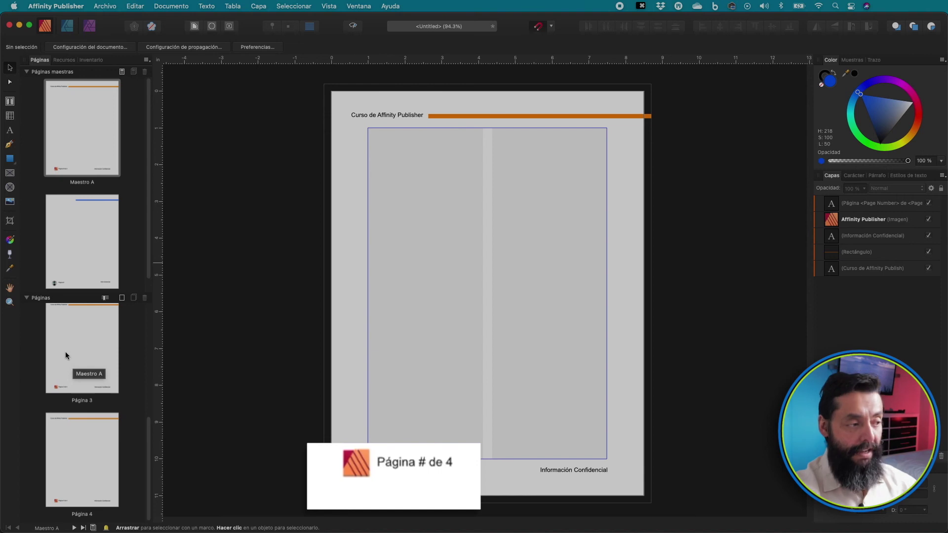
{"action": "left_click", "coordinate": [73, 354]}
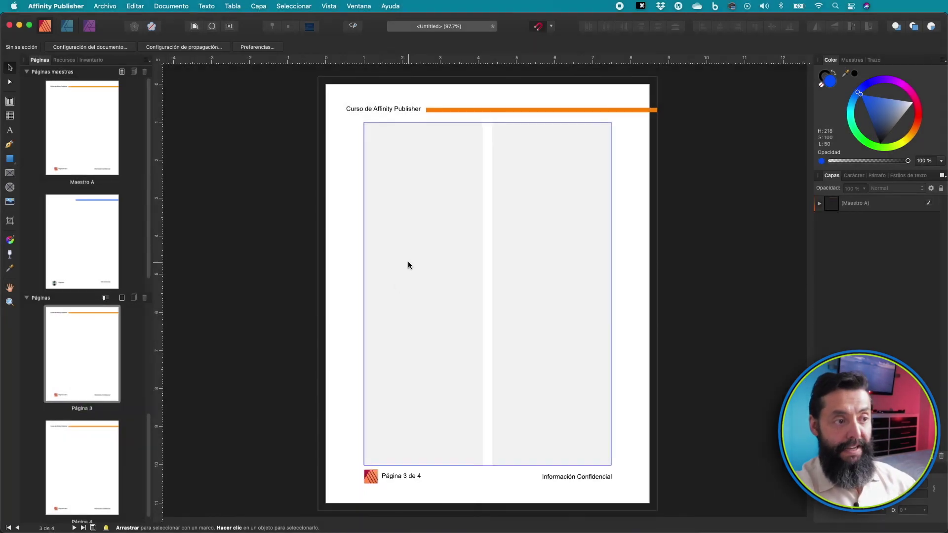
Step: Select page 3 in the Pages panel as the insertion point
{"action": "scroll", "coordinate": [408, 265], "scroll_direction": "up", "scroll_amount": 10}
{"action": "scroll", "coordinate": [409, 266], "scroll_direction": "down", "scroll_amount": 10}
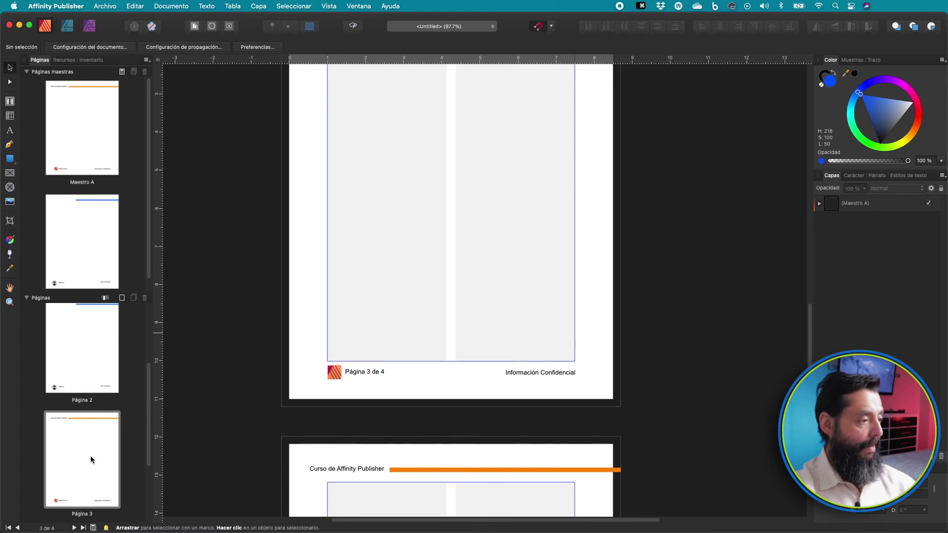
{"action": "scroll", "coordinate": [91, 444], "scroll_direction": "down", "scroll_amount": 5}
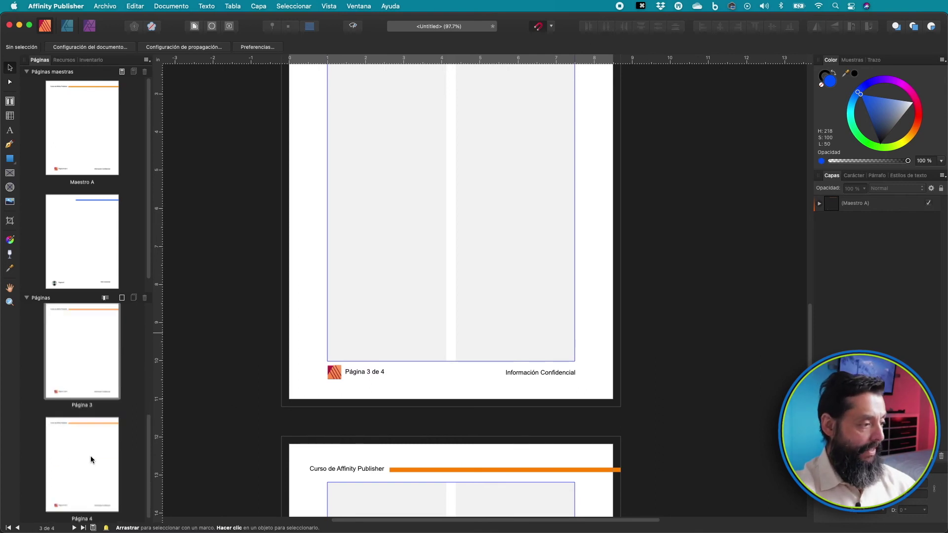
{"action": "left_click", "coordinate": [76, 380]}
Step: Insert one Maestro B page after page 3, giving five pages in total
{"action": "right_click", "coordinate": [75, 380]}
{"action": "left_click", "coordinate": [99, 383]}
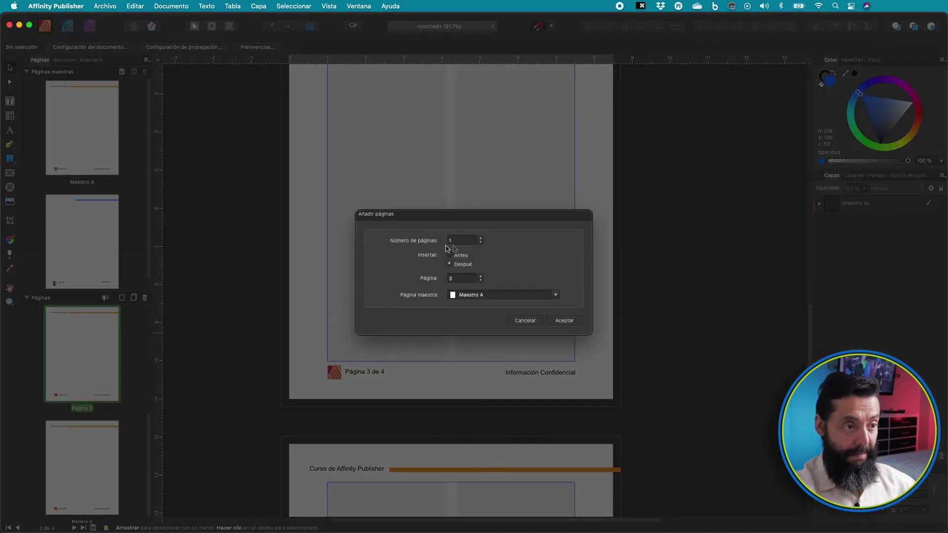
{"action": "left_click", "coordinate": [557, 296]}
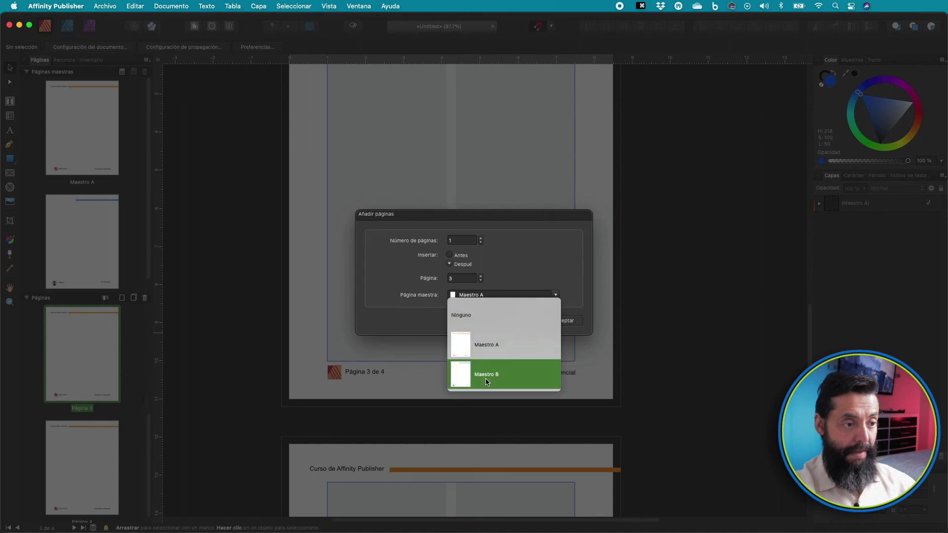
{"action": "left_click", "coordinate": [487, 380]}
{"action": "left_click", "coordinate": [564, 321]}
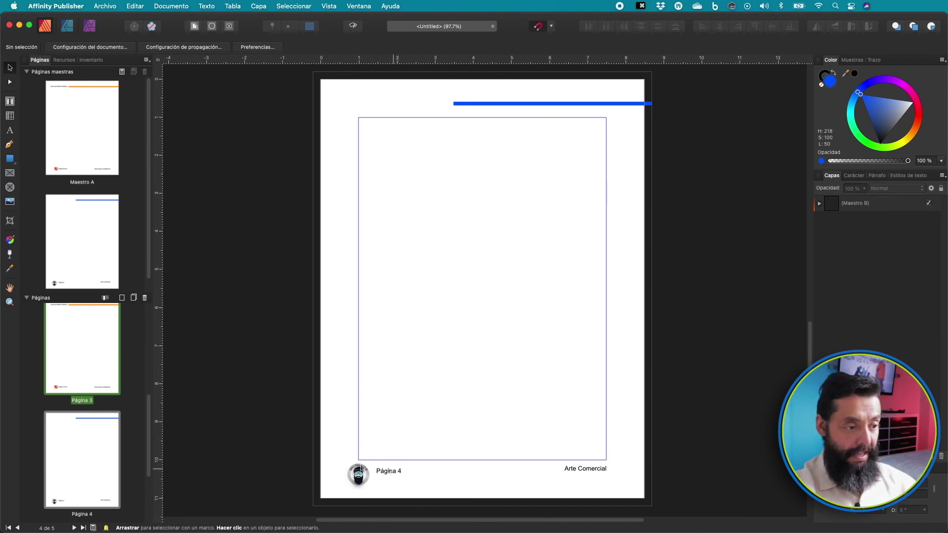
{"action": "scroll", "coordinate": [426, 413], "scroll_direction": "down", "scroll_amount": 5}
{"action": "scroll", "coordinate": [425, 412], "scroll_direction": "down", "scroll_amount": 2}
{"action": "scroll", "coordinate": [424, 412], "scroll_direction": "down", "scroll_amount": 3}
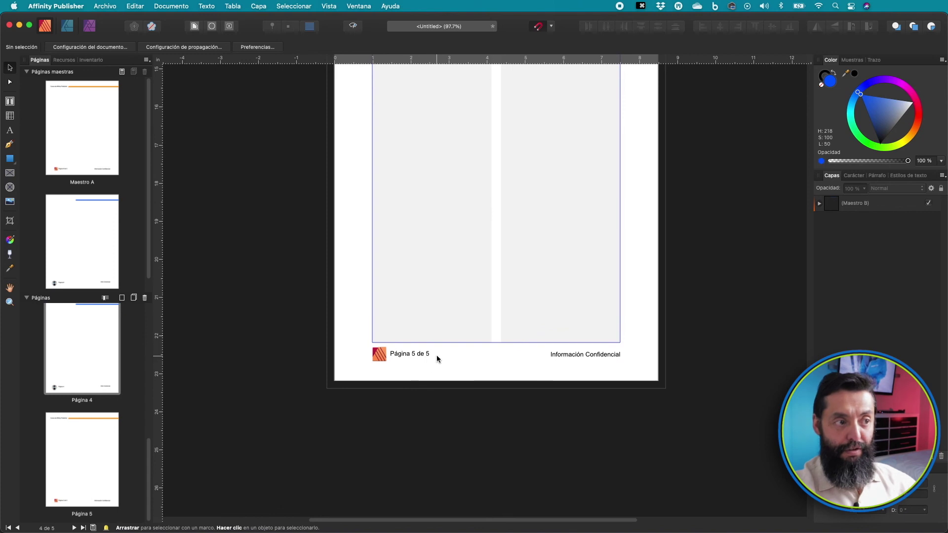
{"action": "scroll", "coordinate": [421, 315], "scroll_direction": "up", "scroll_amount": 10}
{"action": "scroll", "coordinate": [421, 315], "scroll_direction": "up", "scroll_amount": 5}
{"action": "scroll", "coordinate": [419, 276], "scroll_direction": "up", "scroll_amount": 2}
{"action": "scroll", "coordinate": [420, 242], "scroll_direction": "up", "scroll_amount": 1}
{"action": "scroll", "coordinate": [425, 235], "scroll_direction": "up", "scroll_amount": 3}
{"action": "scroll", "coordinate": [425, 235], "scroll_direction": "up", "scroll_amount": 8}
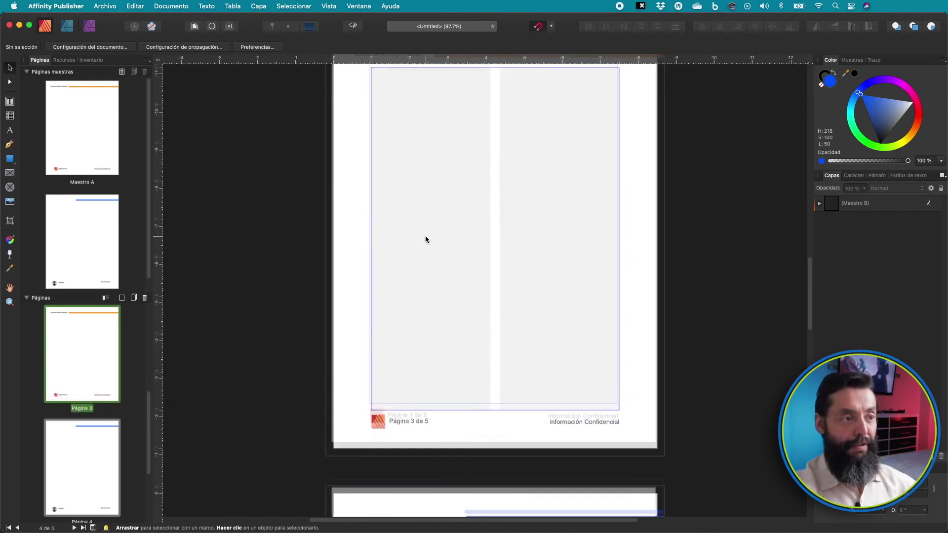
{"action": "scroll", "coordinate": [421, 235], "scroll_direction": "up", "scroll_amount": 12}
{"action": "scroll", "coordinate": [417, 232], "scroll_direction": "up", "scroll_amount": 1}
{"action": "scroll", "coordinate": [454, 195], "scroll_direction": "up", "scroll_amount": 15}
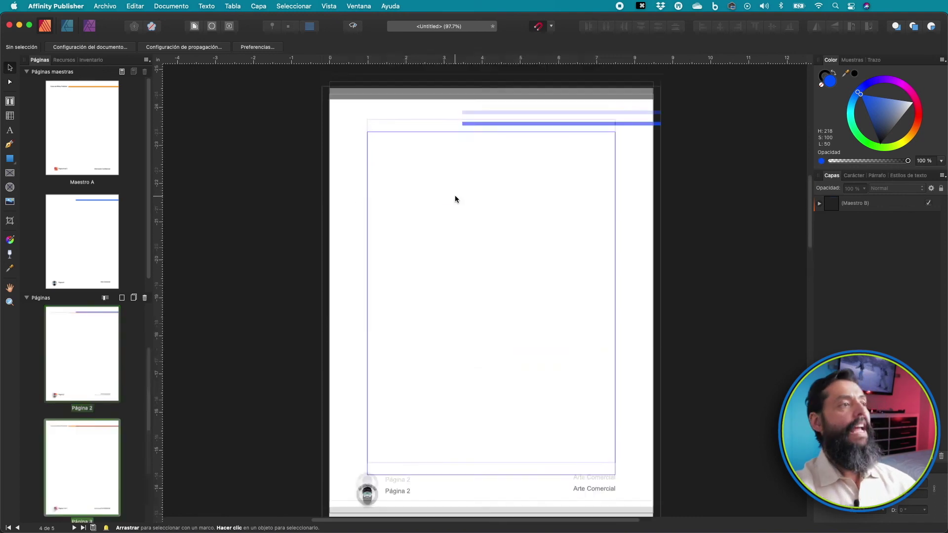
{"action": "scroll", "coordinate": [455, 195], "scroll_direction": "up", "scroll_amount": 5}
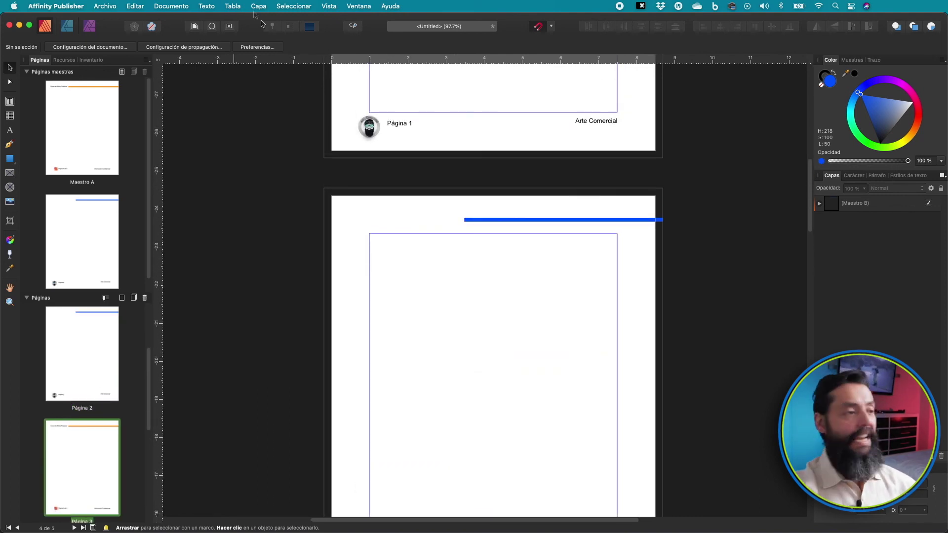
{"action": "scroll", "coordinate": [237, 276], "scroll_direction": "up", "scroll_amount": 1}
{"action": "scroll", "coordinate": [192, 292], "scroll_direction": "up", "scroll_amount": 9}
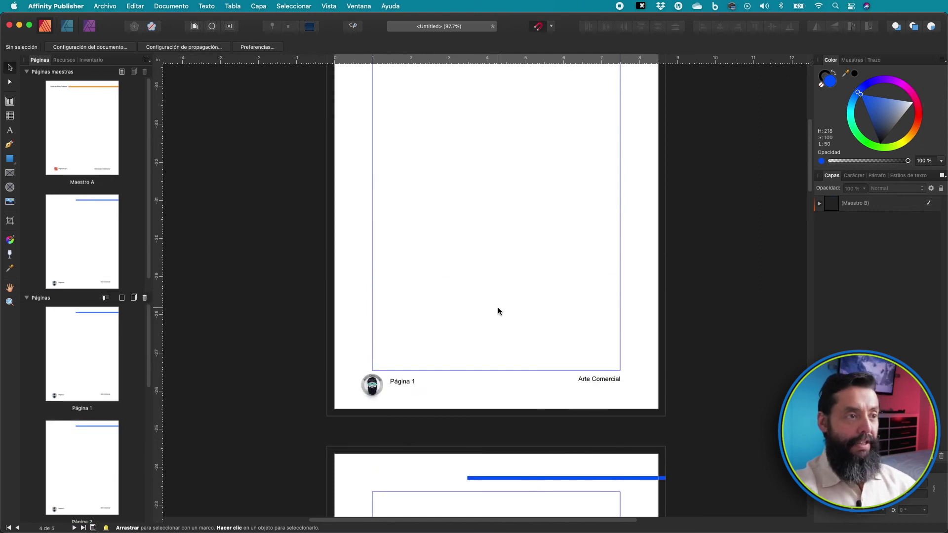
{"action": "scroll", "coordinate": [478, 327], "scroll_direction": "up", "scroll_amount": 5}
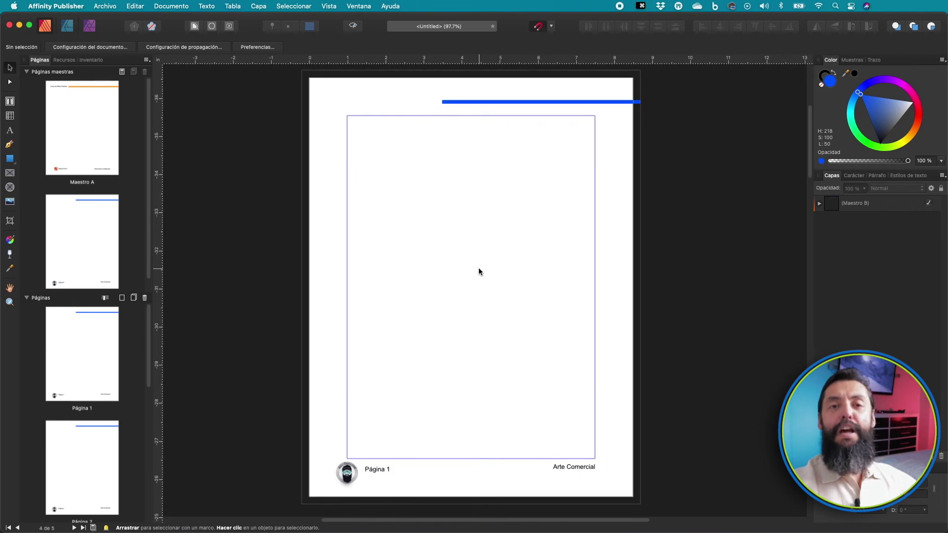